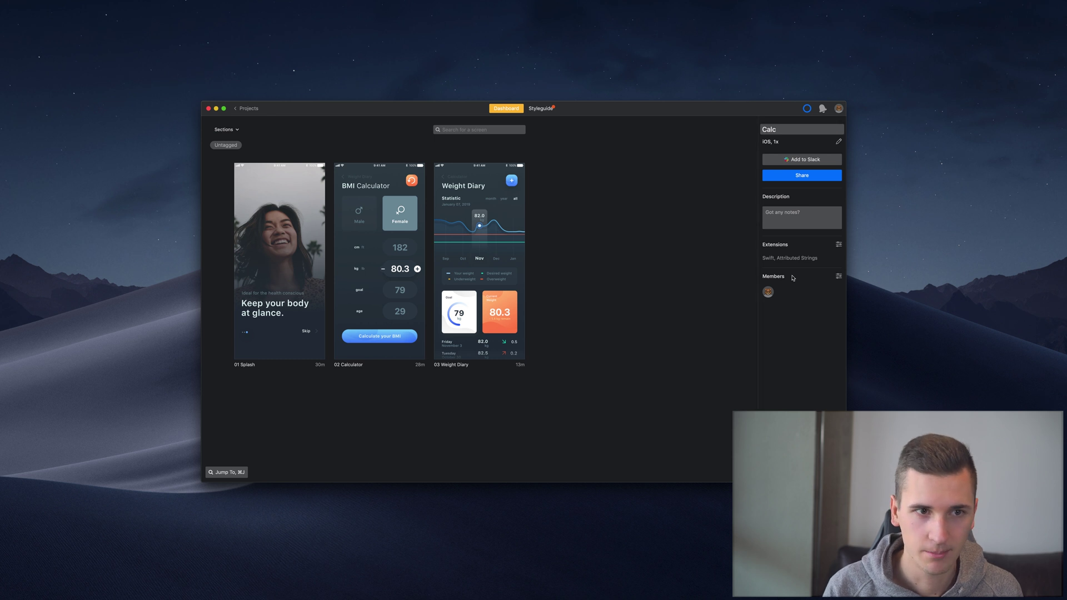
# Step: Reopen the Calc Members dialog and show the Invite popover with web, app and Scene links
pyautogui.click(839, 276)
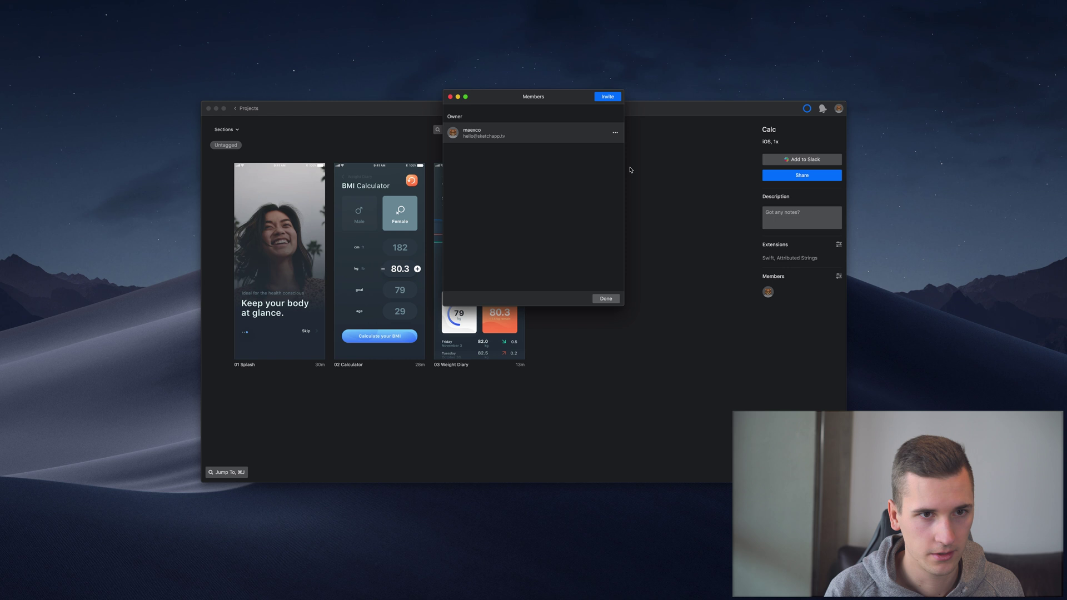
pyautogui.click(450, 97)
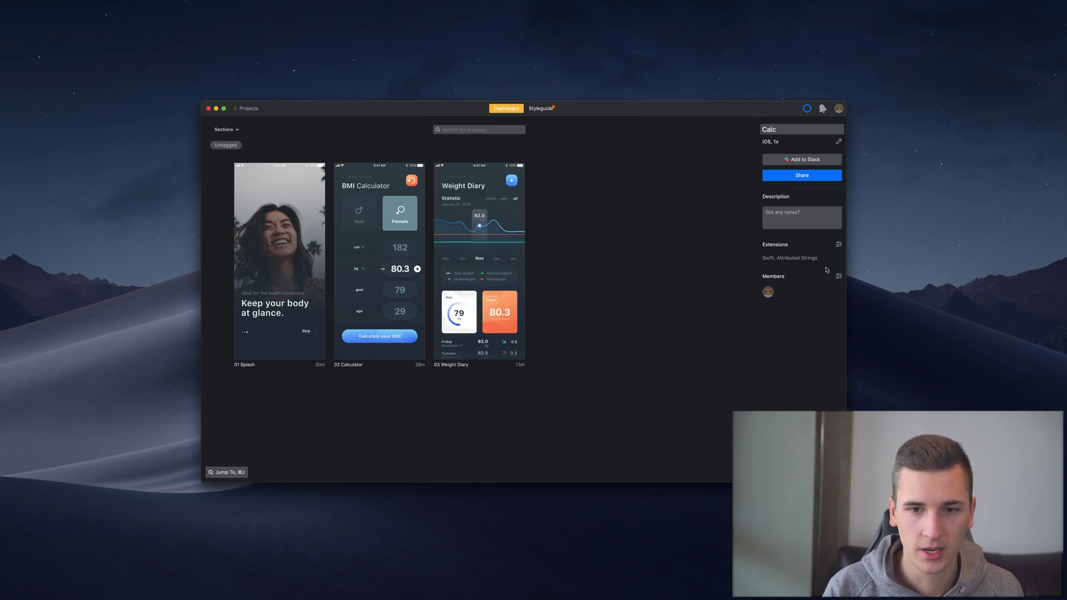
pyautogui.click(840, 278)
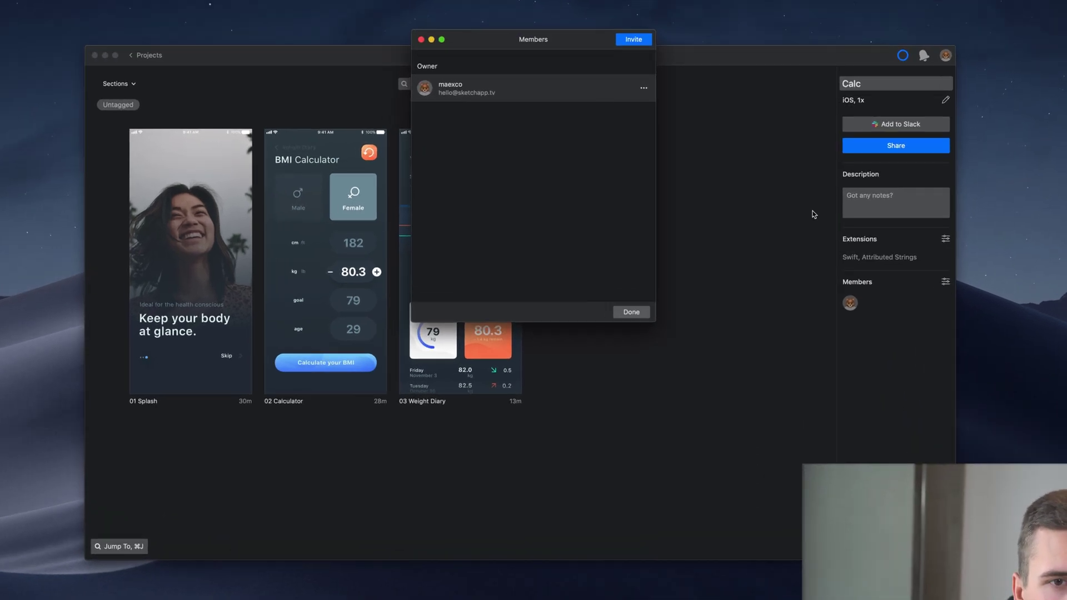
pyautogui.click(633, 40)
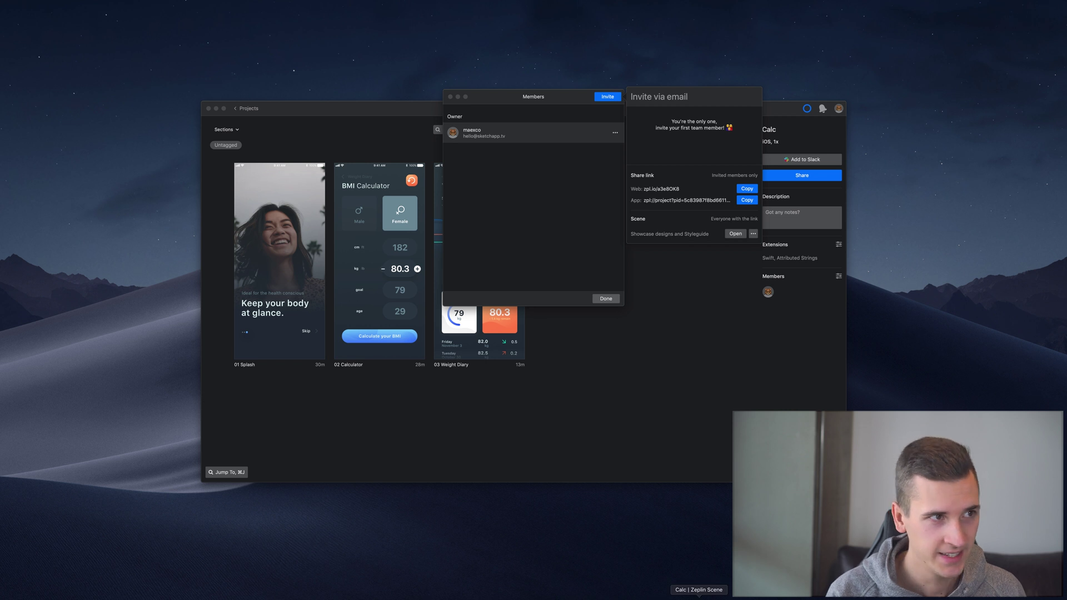
# Step: Return to the Calc Zeplin Scene page and view the Calculator design full-size
pyautogui.click(699, 597)
pyautogui.scroll(3, 284, 193)
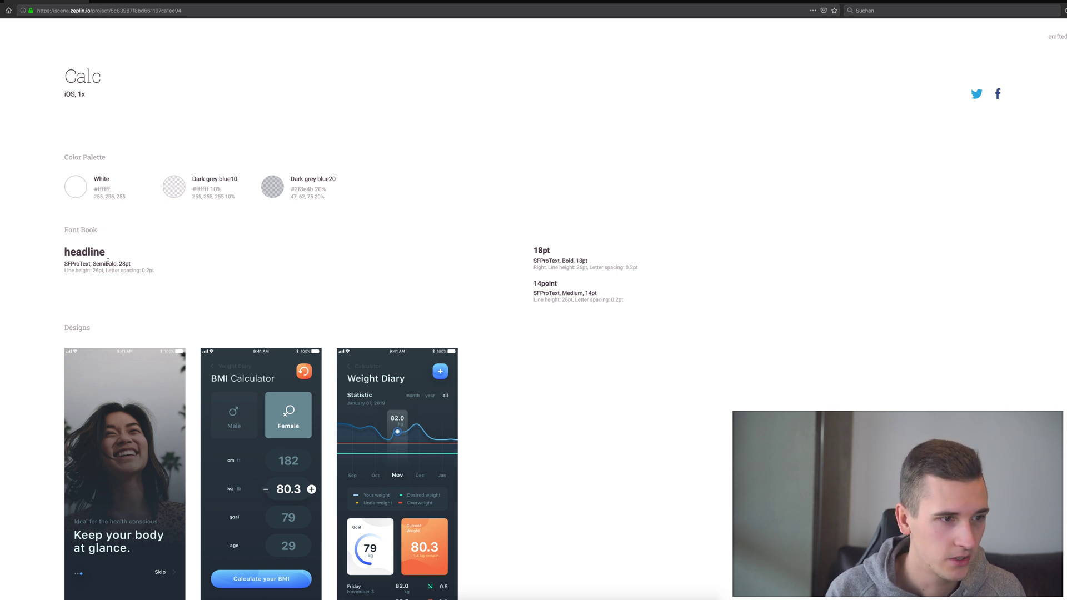
pyautogui.scroll(-3, 453, 283)
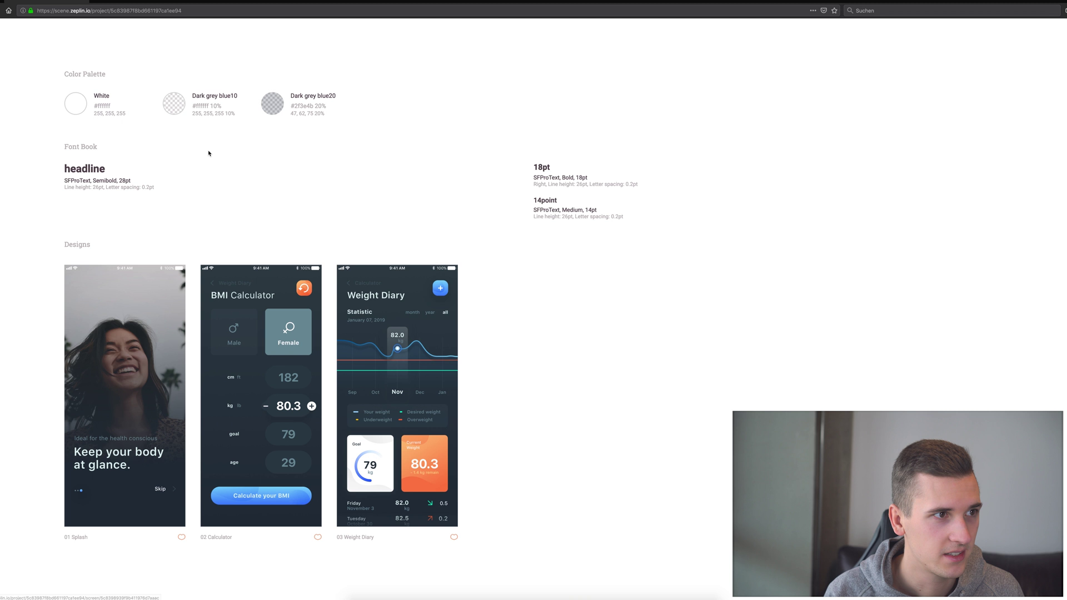
pyautogui.click(246, 335)
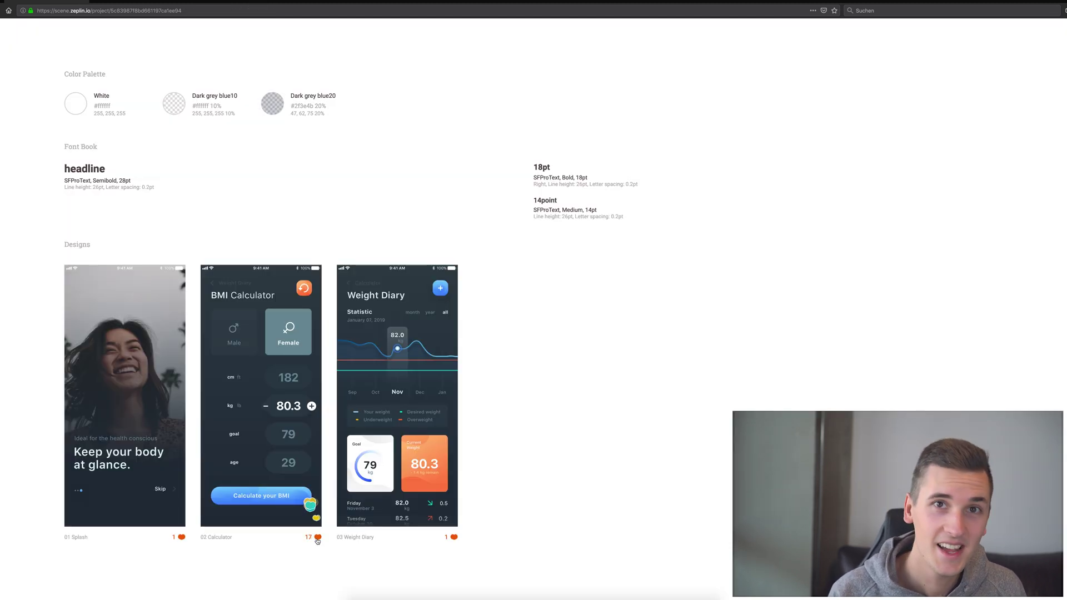
# Step: Like 02 Calculator and 03 Weight Diary until they show 20 and 7 likes
pyautogui.click(317, 540)
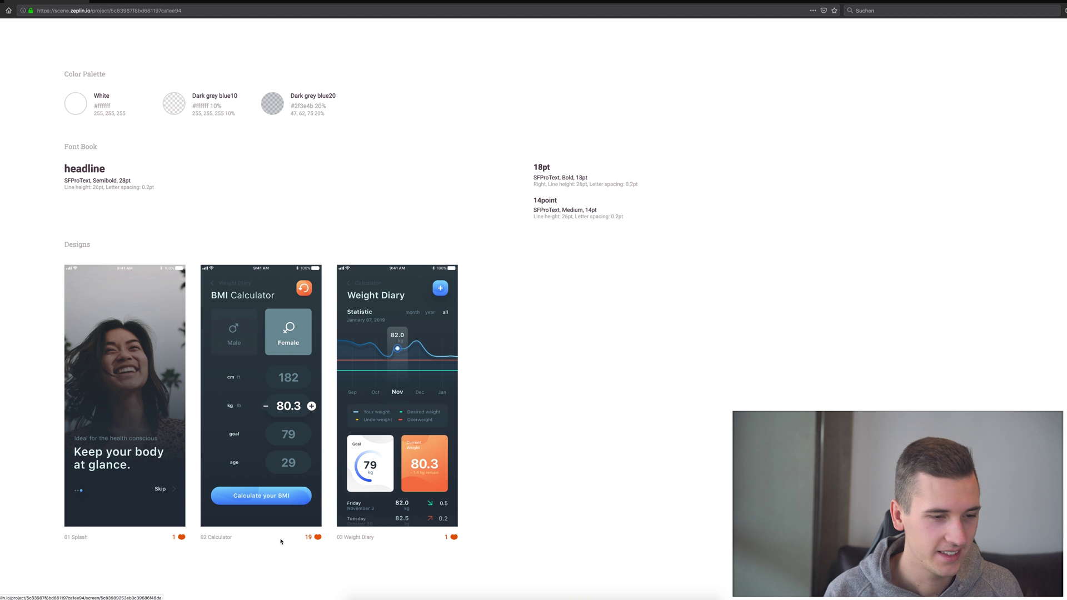
pyautogui.click(318, 540)
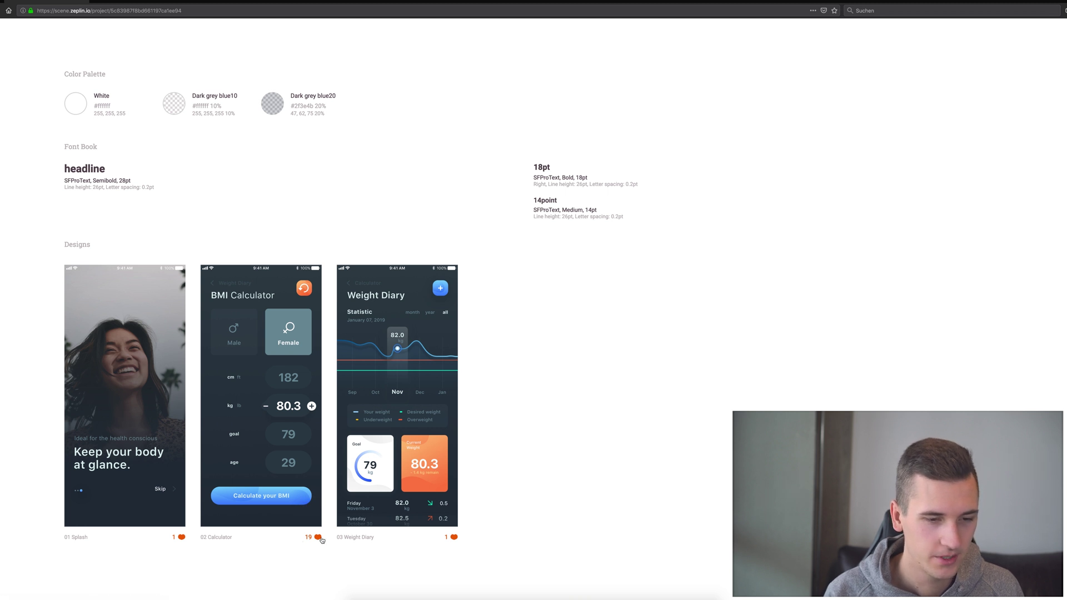
pyautogui.click(319, 538)
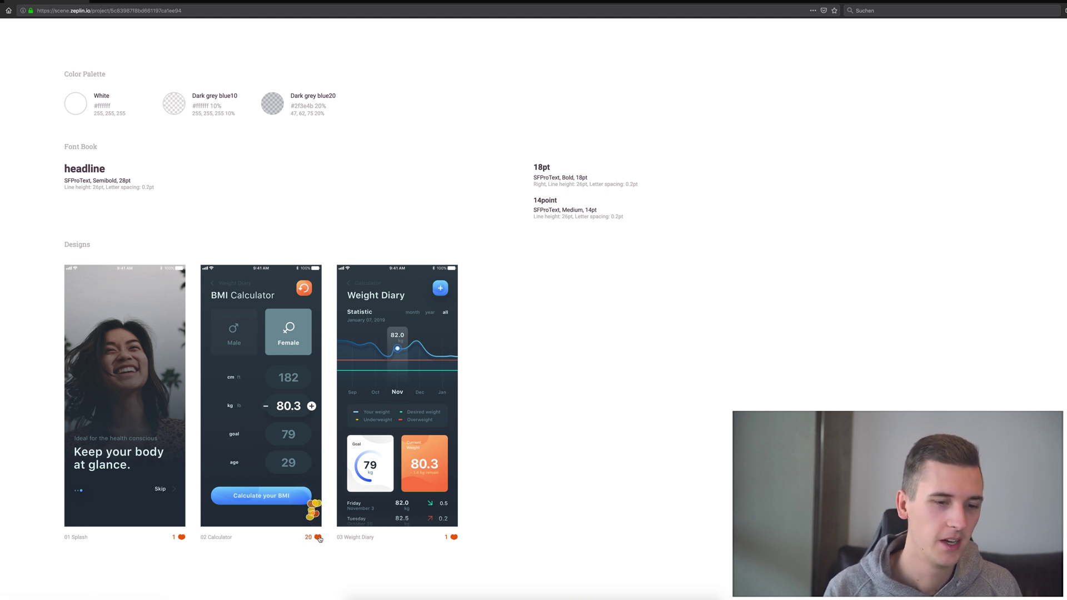
pyautogui.click(454, 538)
pyautogui.click(454, 537)
pyautogui.click(455, 538)
pyautogui.click(454, 537)
pyautogui.click(454, 538)
pyautogui.click(454, 538)
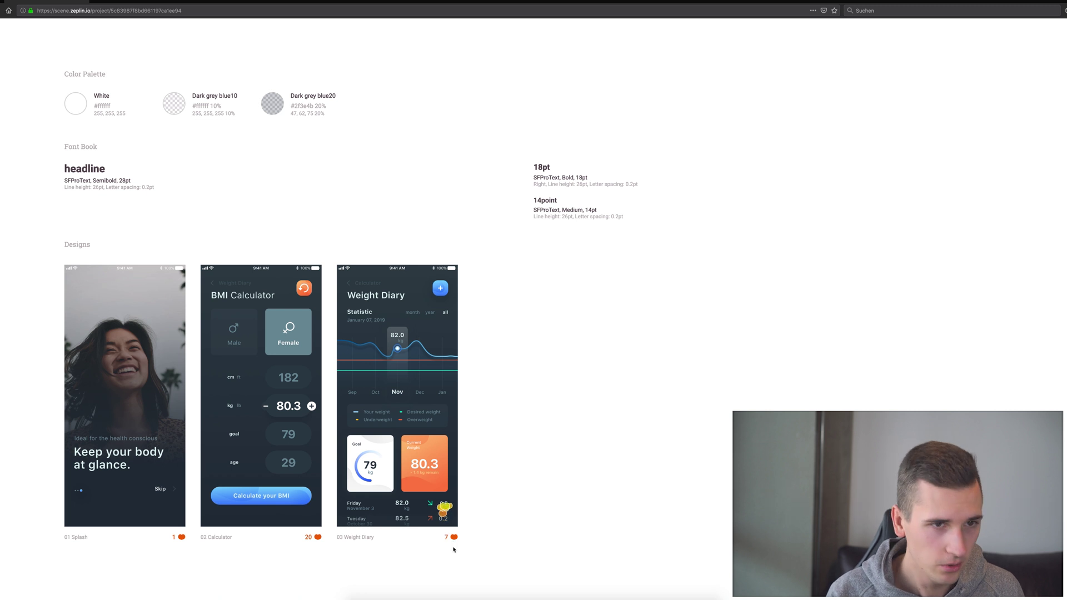
pyautogui.scroll(3, 527, 219)
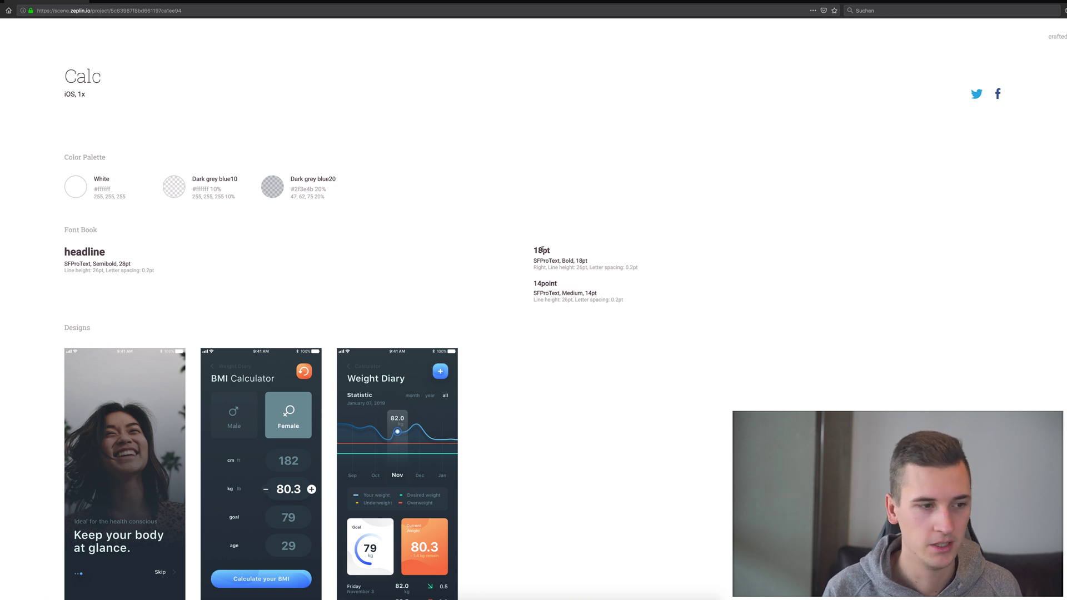
# Step: Close the Members dialog, open the 02 Calculator screen and enable note placement
pyautogui.scroll(-3, 383, 317)
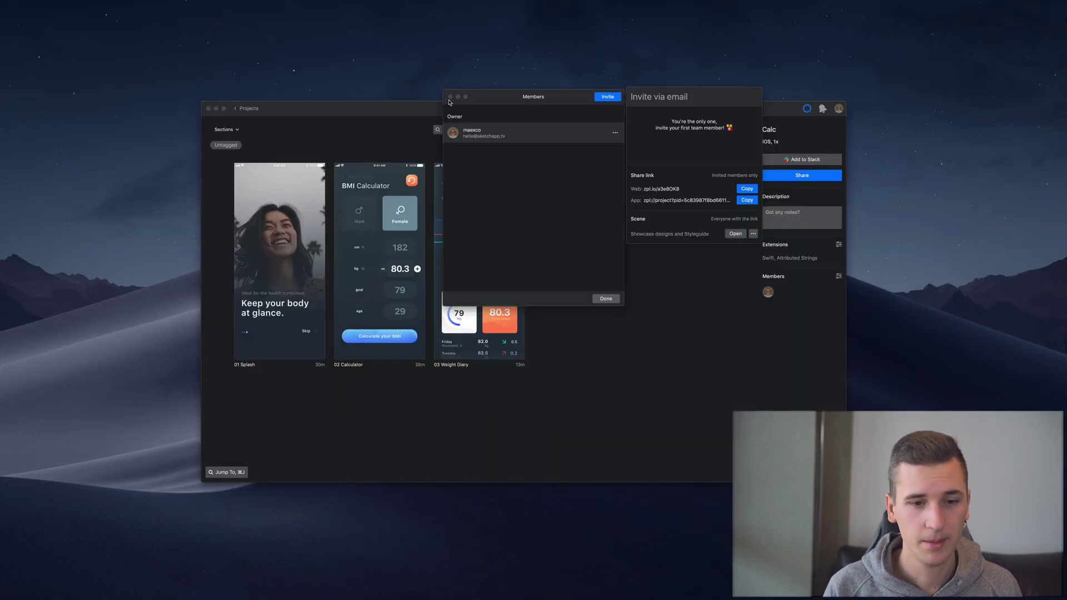
pyautogui.press('Escape')
pyautogui.doubleClick(389, 234)
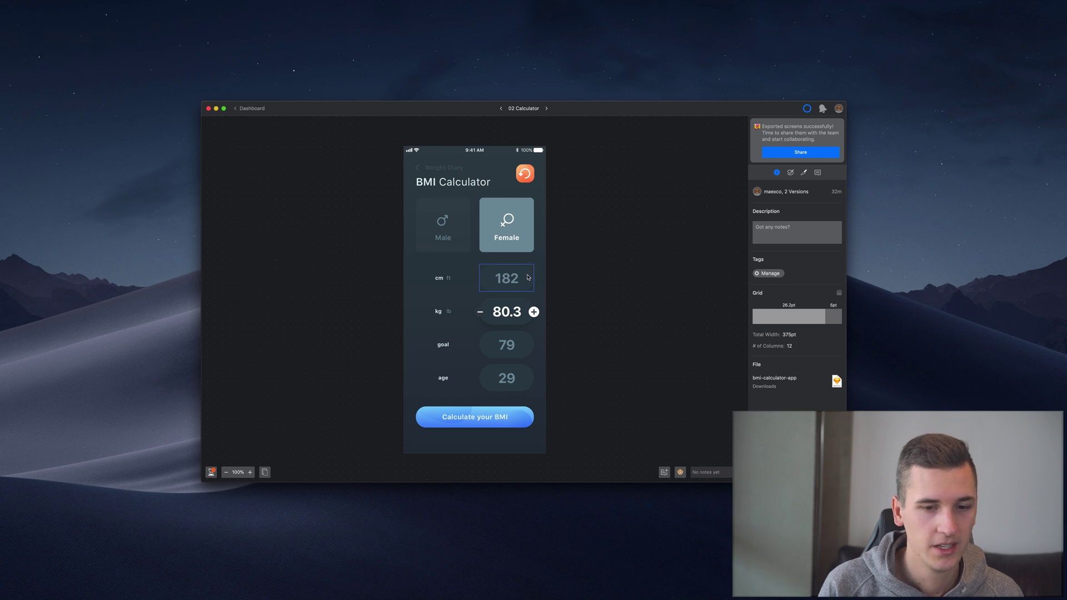
pyautogui.click(663, 474)
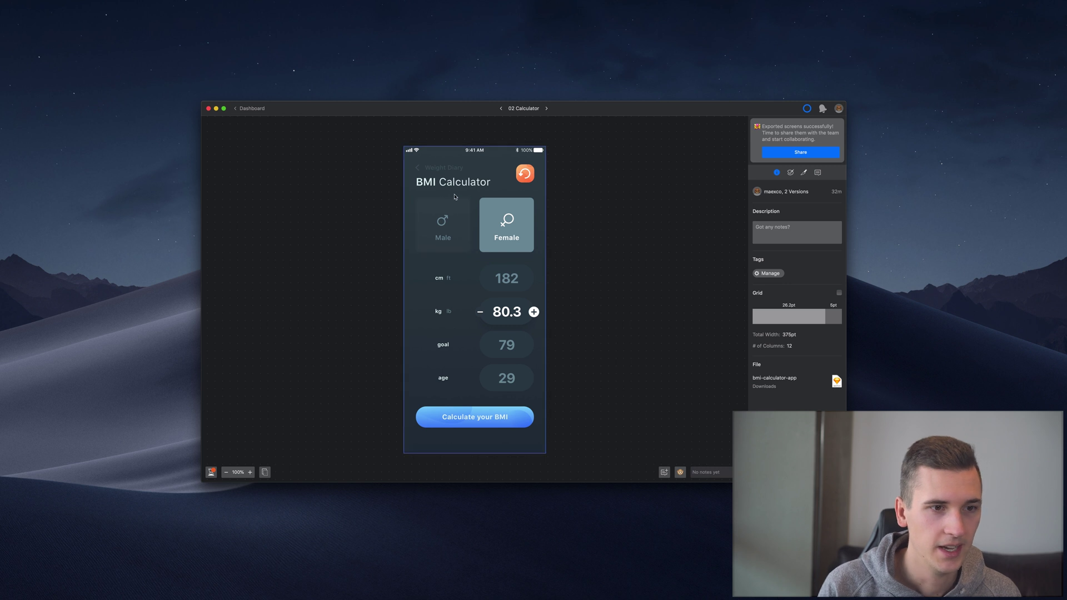
# Step: Post notes 'ff' by Male, 'fffml' by cm row, 'ed' on Female, 'ggo' by weight
pyautogui.click(422, 201)
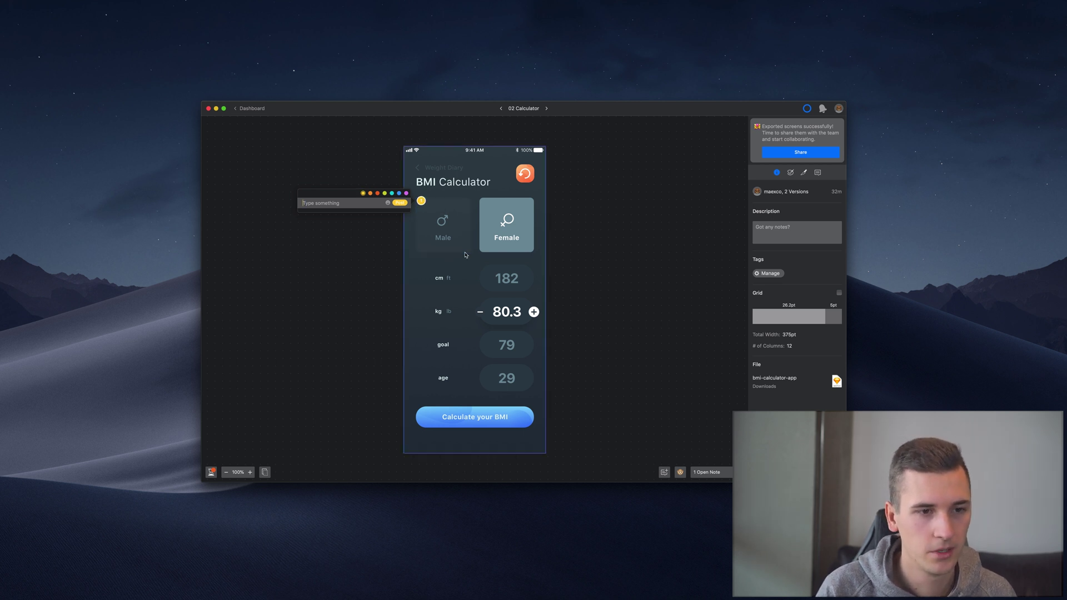
pyautogui.write('ff')
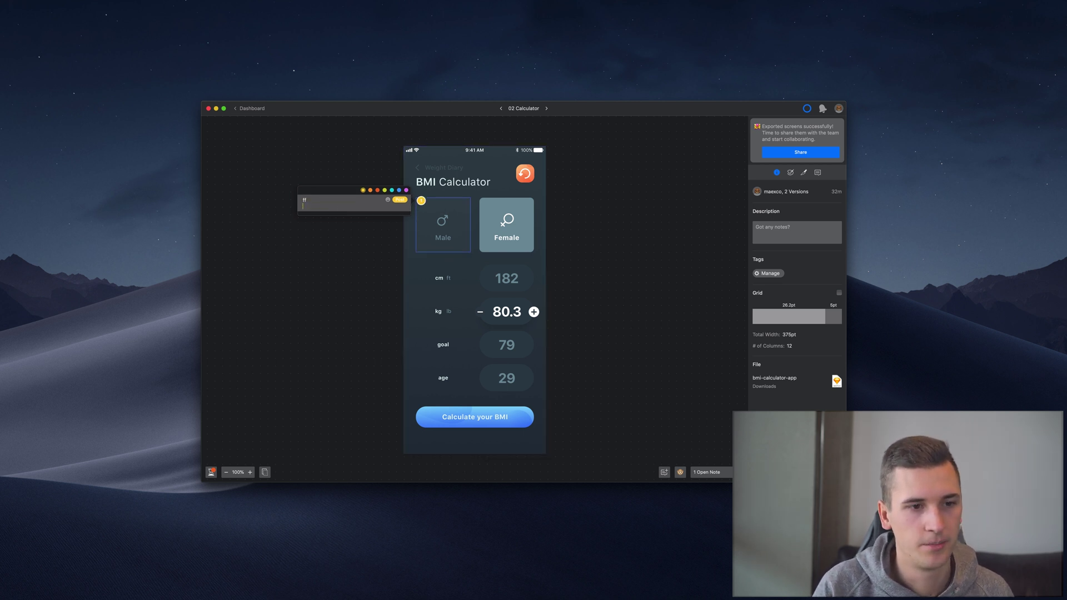
pyautogui.click(402, 203)
pyautogui.click(456, 261)
pyautogui.write('fffml')
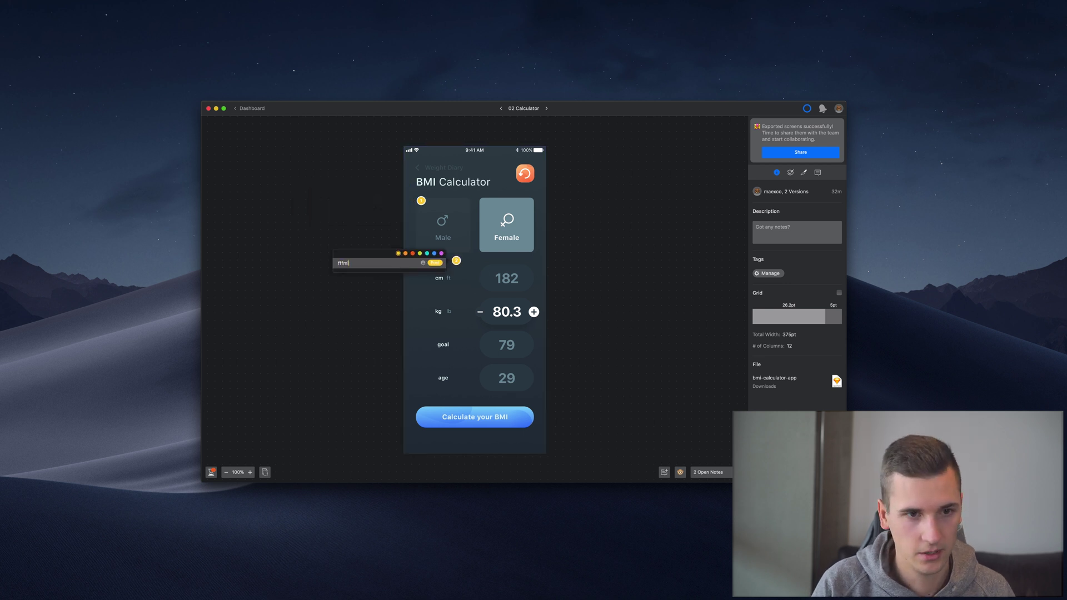
pyautogui.press('Return')
pyautogui.click(521, 214)
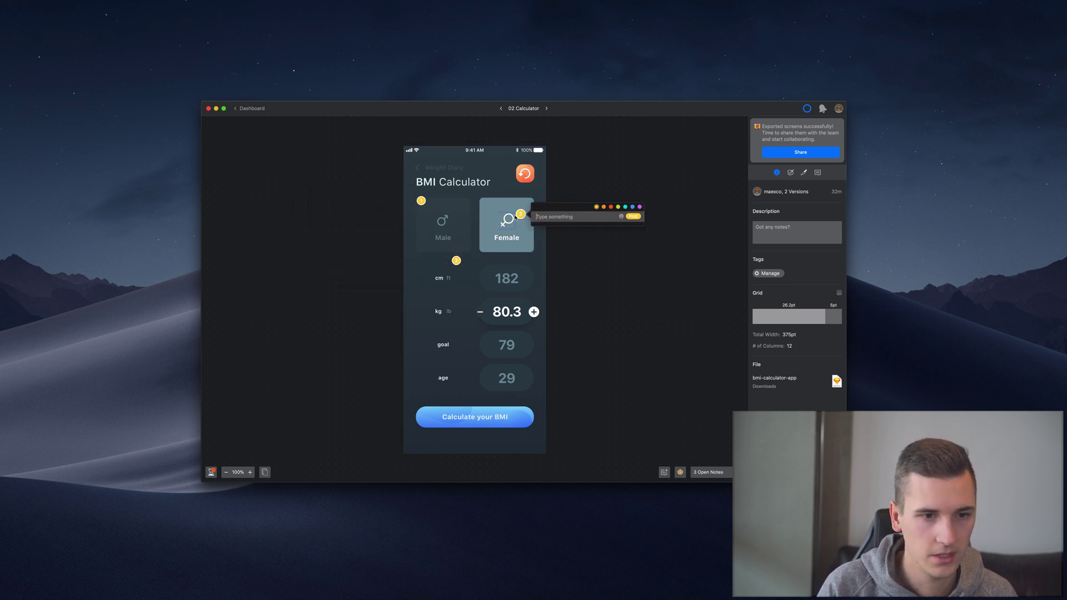
pyautogui.write('ed')
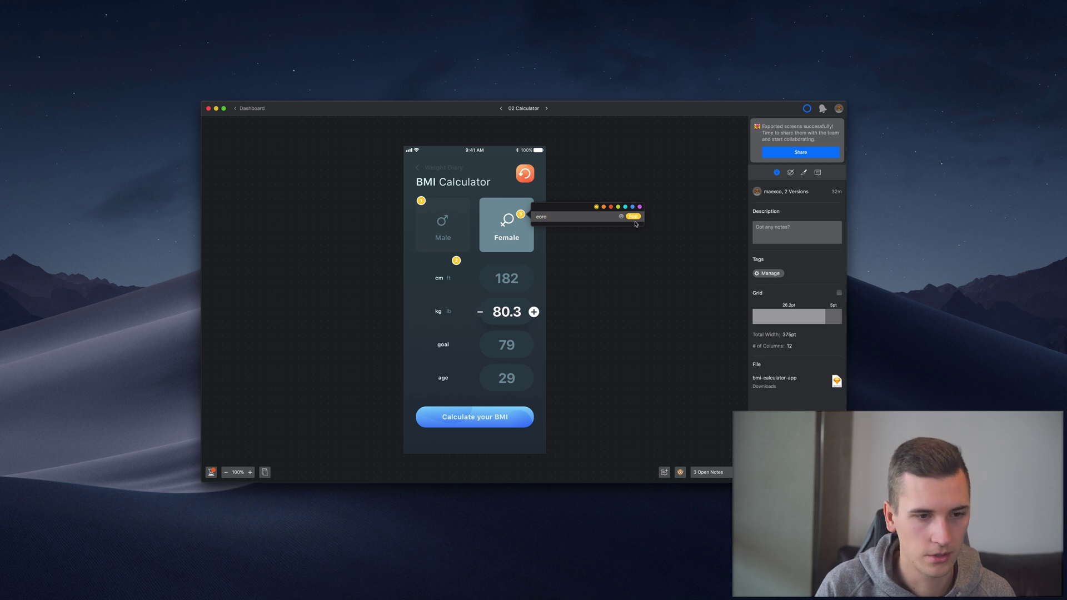
pyautogui.click(633, 217)
pyautogui.click(472, 328)
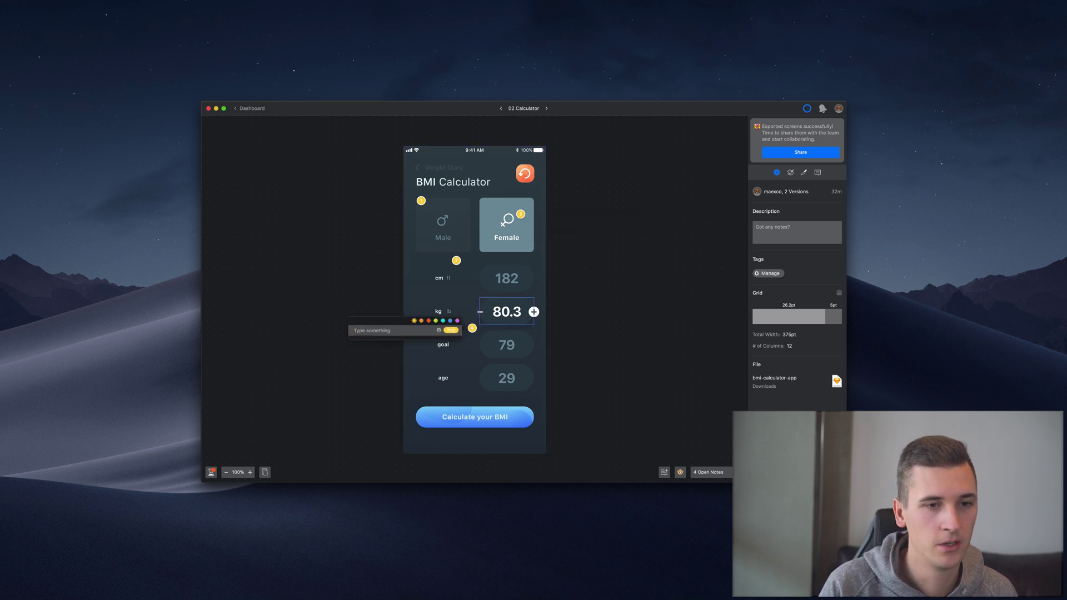
pyautogui.write('ggoop')
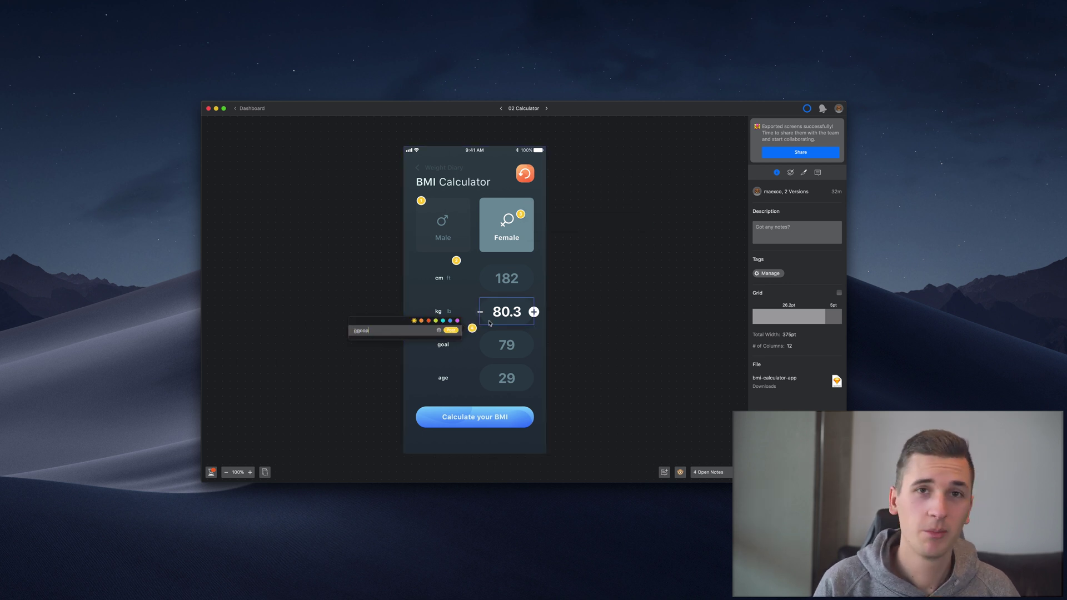
pyautogui.click(451, 330)
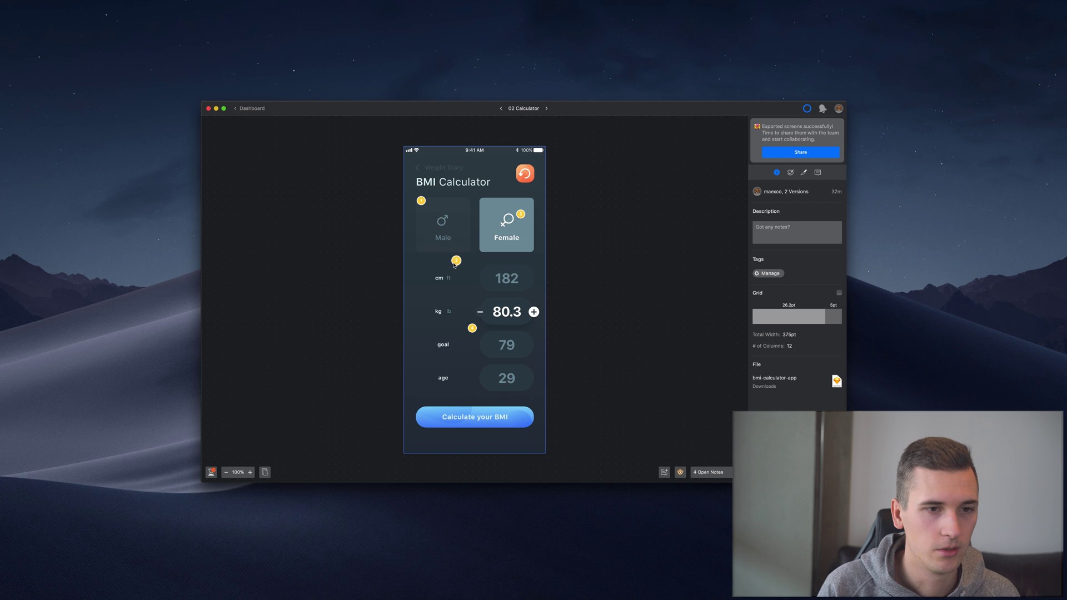
# Step: Shift notes 1 and 2 onto the Male card, then recolour note 2 purple and back to yellow
pyautogui.moveTo(456, 261)
pyautogui.mouseDown()
pyautogui.moveTo(433, 253)
pyautogui.moveTo(442, 254)
pyautogui.mouseUp()
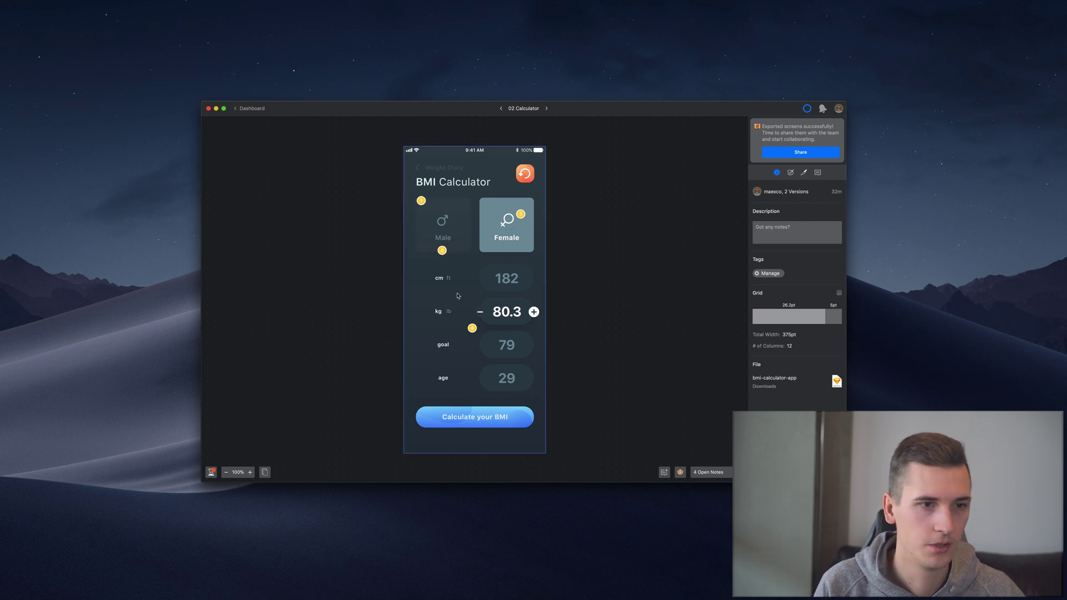
pyautogui.moveTo(420, 200); pyautogui.dragTo(418, 200)
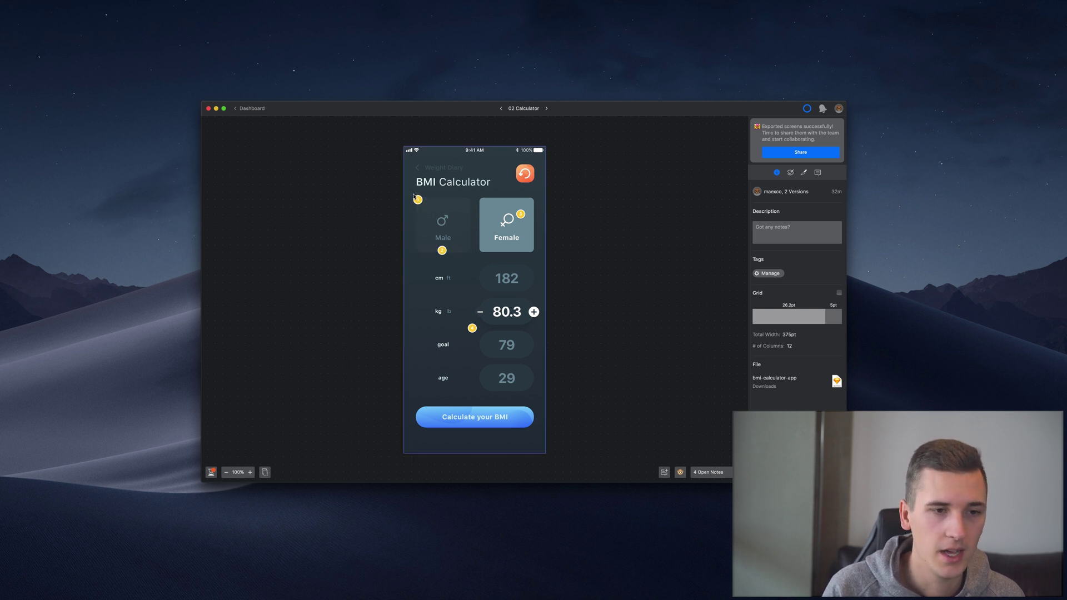
pyautogui.click(442, 250)
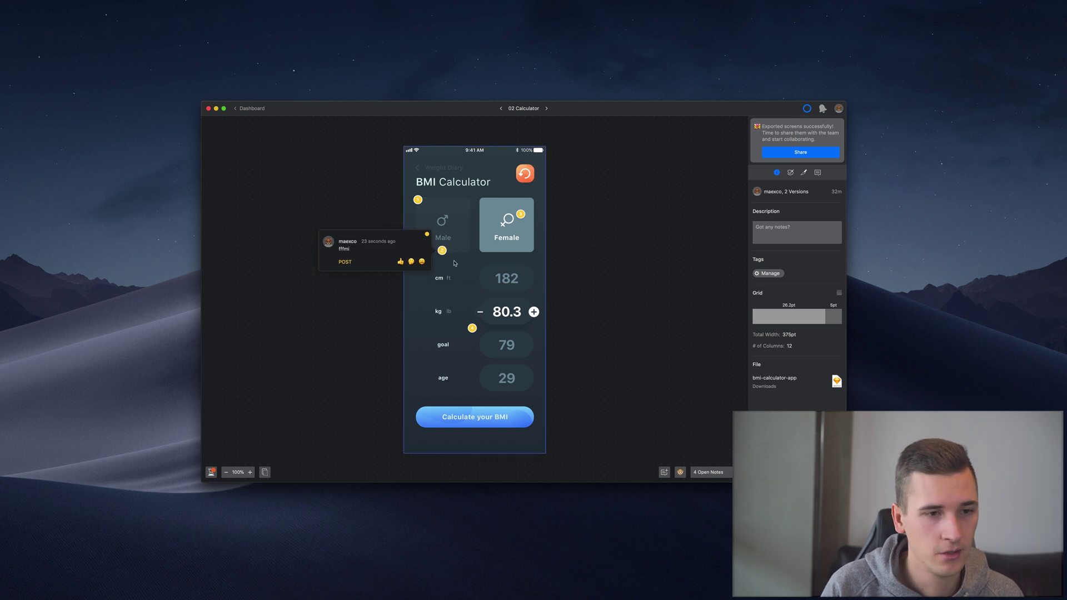
pyautogui.moveTo(377, 248)
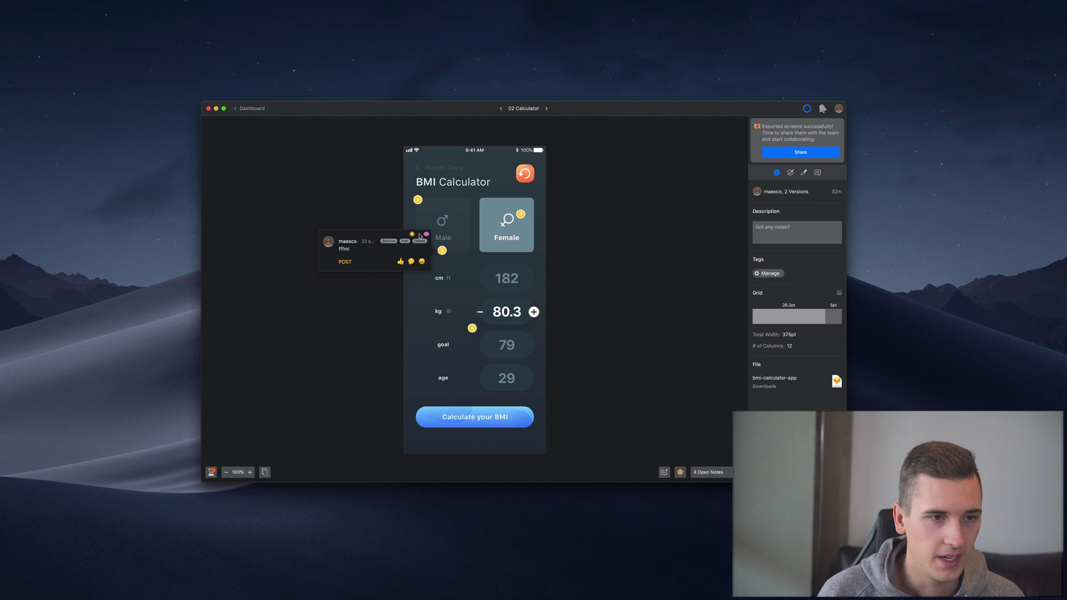
pyautogui.moveTo(419, 236)
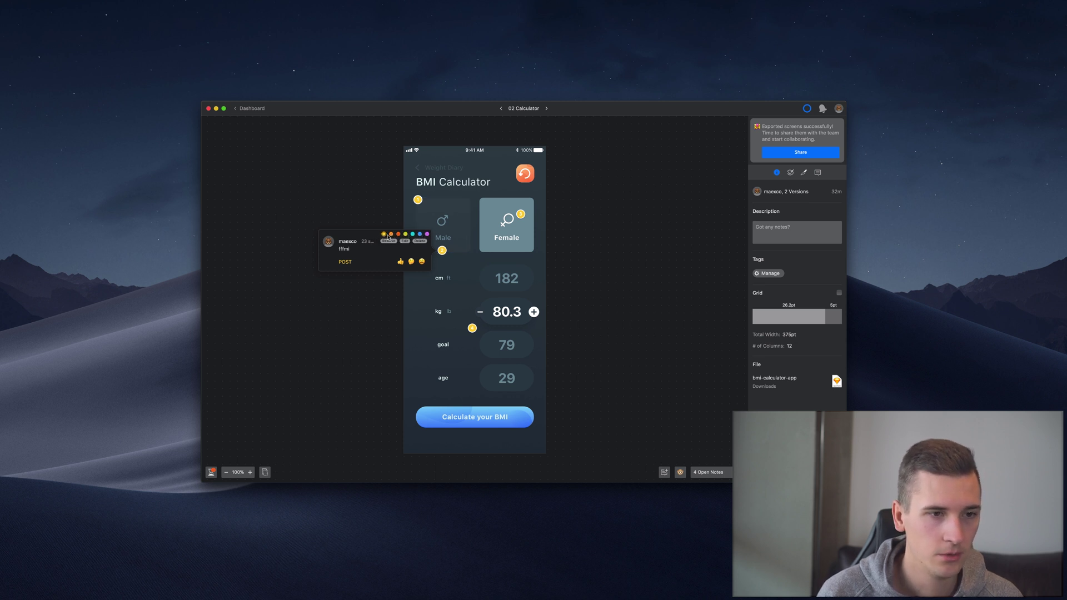
pyautogui.click(427, 235)
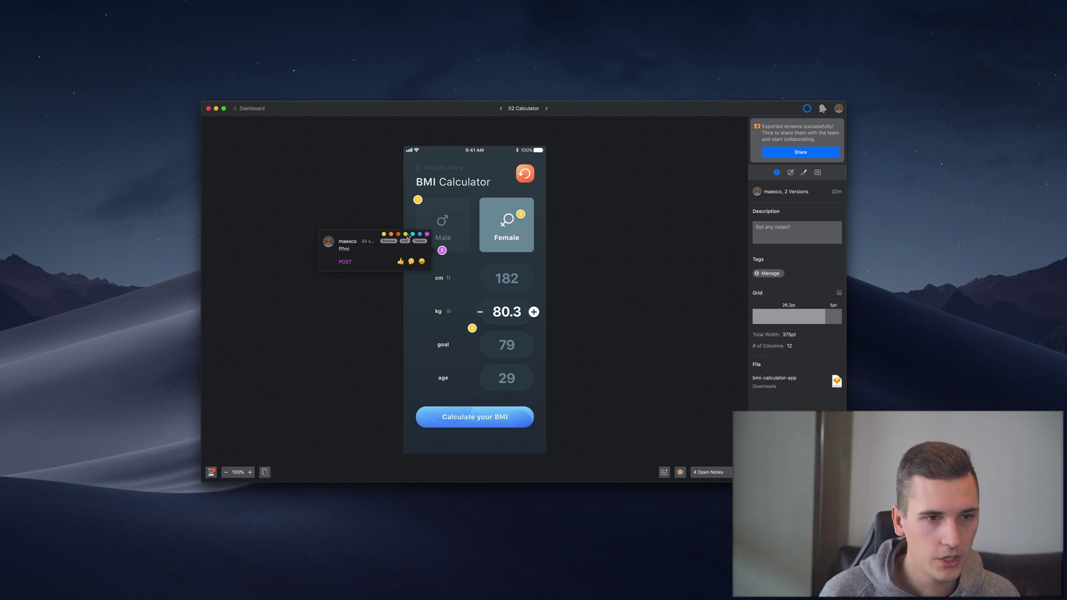
pyautogui.click(407, 236)
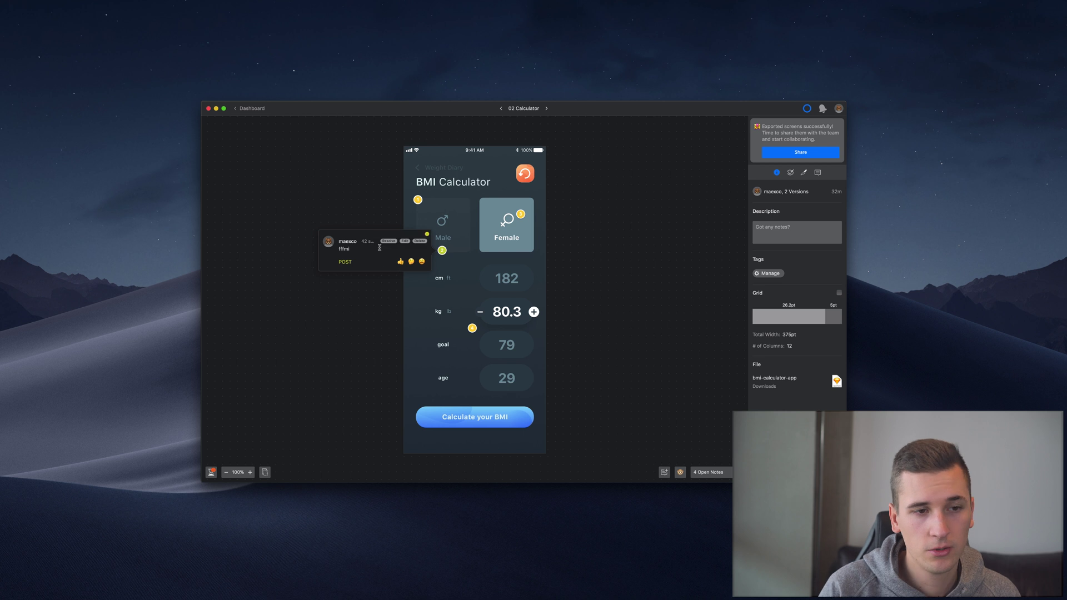
# Step: Colour the 'eoro' note red and move its marker to the orange add button
pyautogui.moveTo(439, 252); pyautogui.dragTo(431, 232)
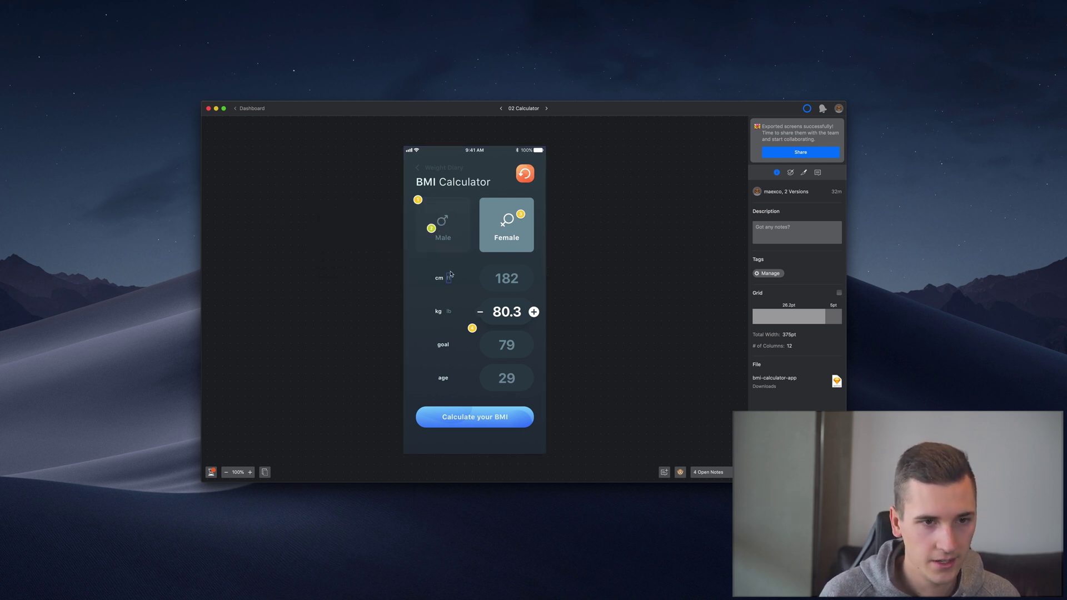
pyautogui.click(521, 216)
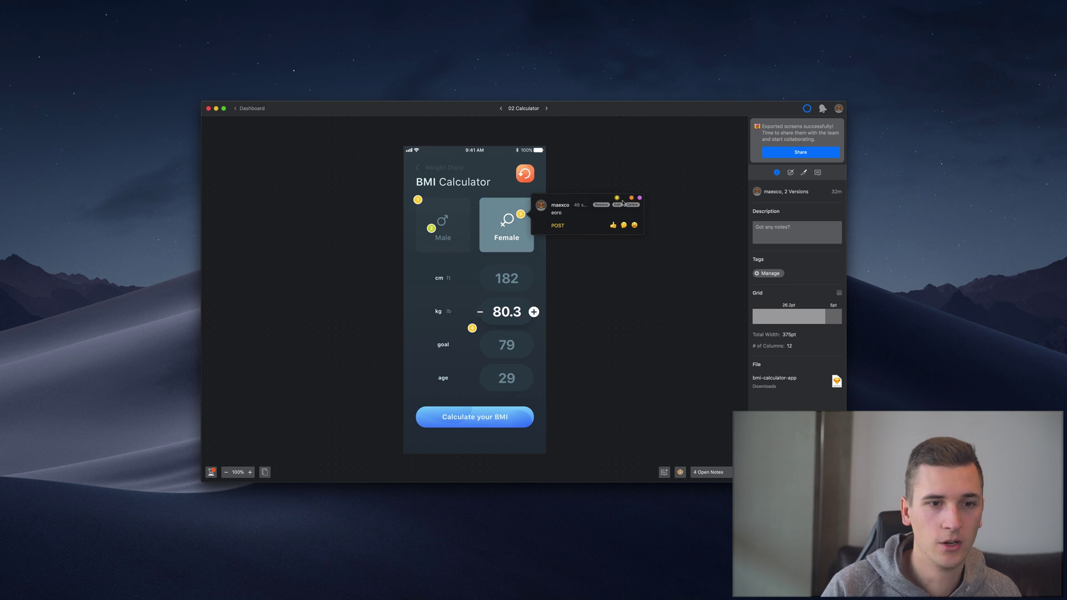
pyautogui.click(610, 198)
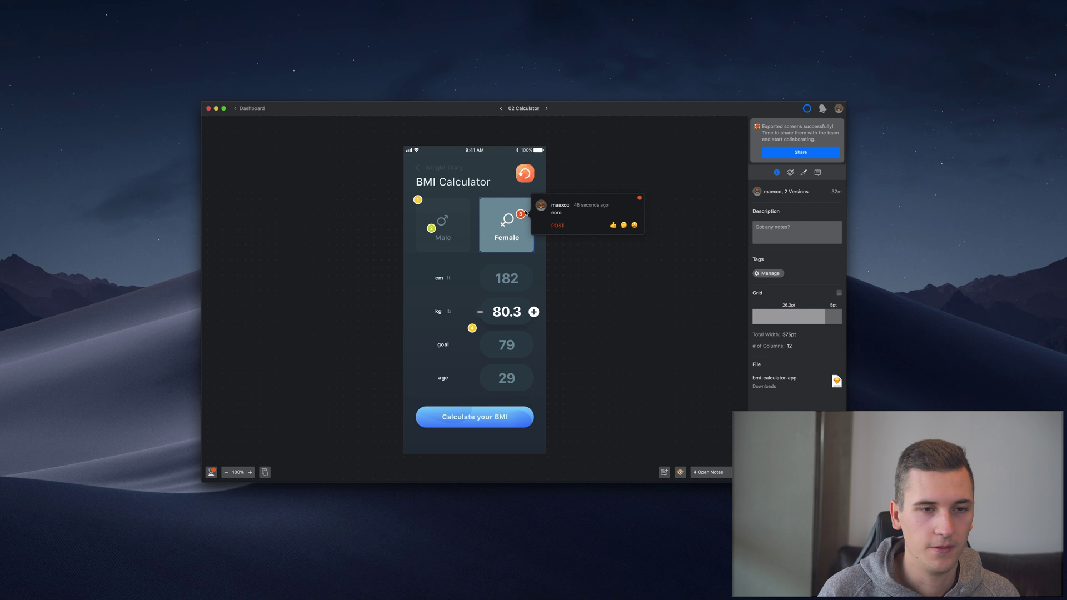
pyautogui.moveTo(521, 216); pyautogui.dragTo(507, 221)
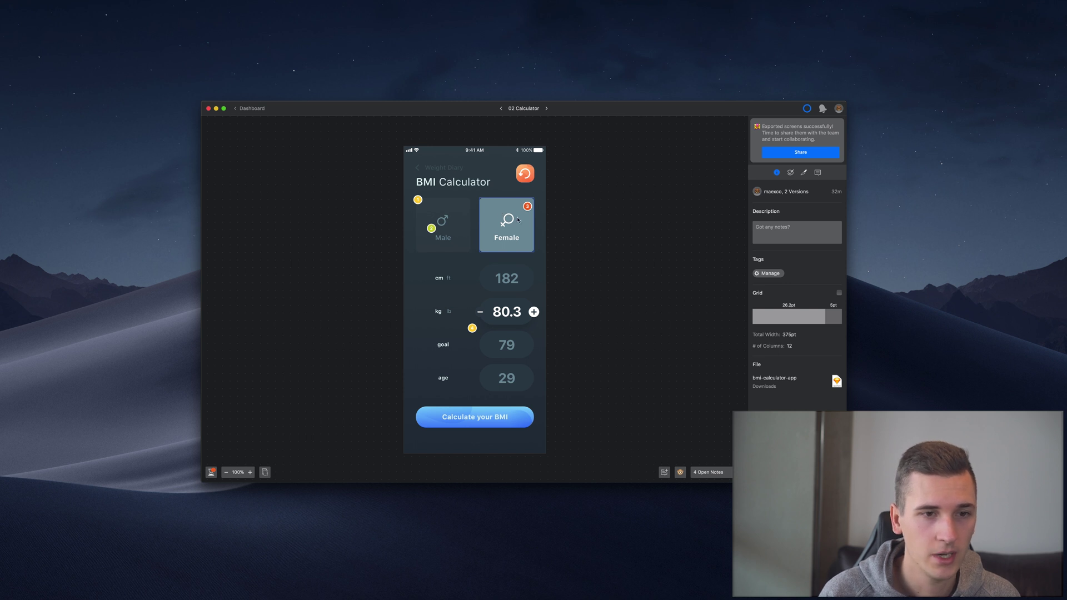
pyautogui.moveTo(527, 207)
pyautogui.mouseDown()
pyautogui.moveTo(538, 199)
pyautogui.moveTo(523, 215)
pyautogui.moveTo(528, 207)
pyautogui.moveTo(456, 205)
pyautogui.moveTo(517, 184)
pyautogui.mouseUp()
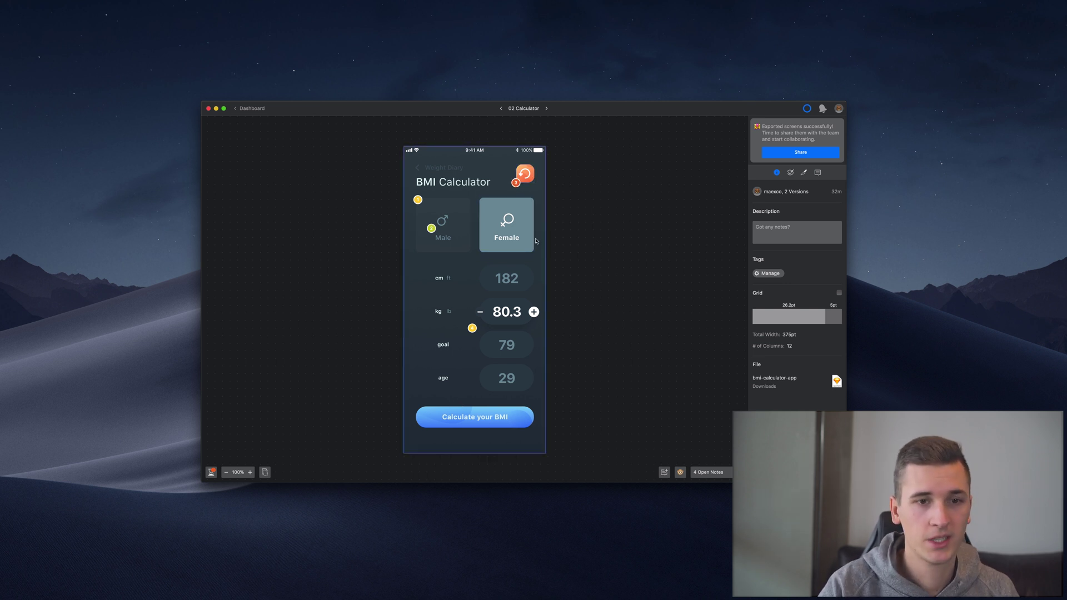
pyautogui.click(515, 184)
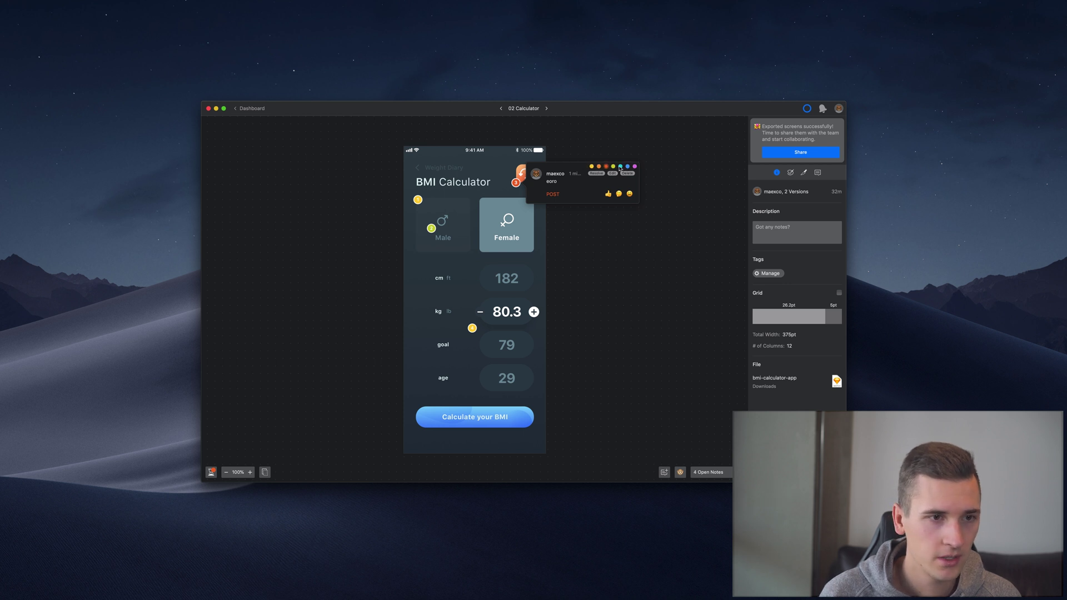
# Step: Make the 'fffmi' note on the Male card purple and close the note popups
pyautogui.click(417, 201)
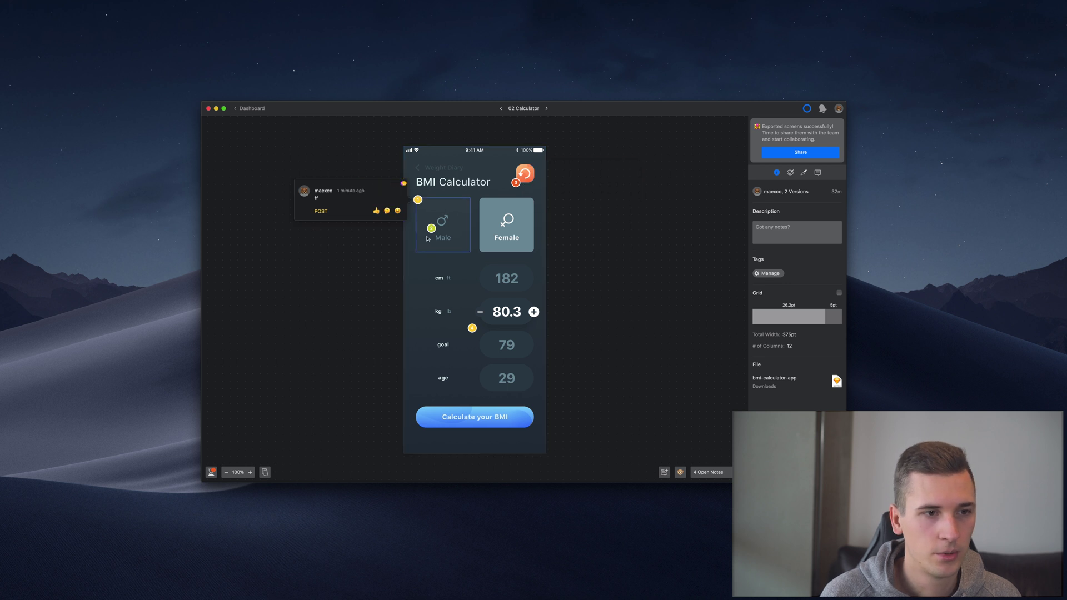
pyautogui.moveTo(371, 185)
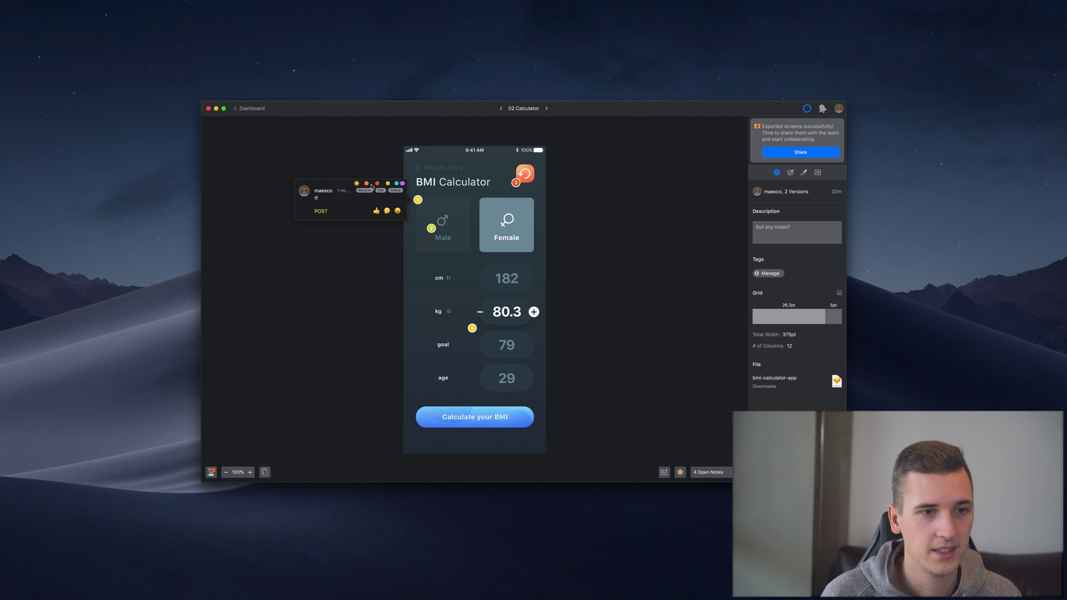
pyautogui.click(431, 229)
pyautogui.moveTo(401, 216)
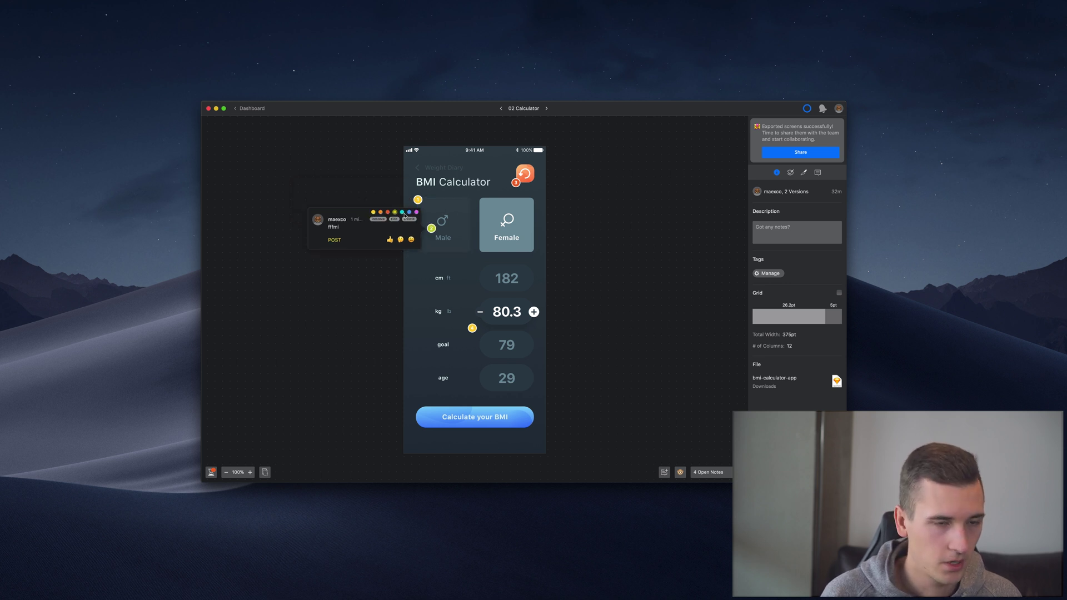
pyautogui.click(415, 212)
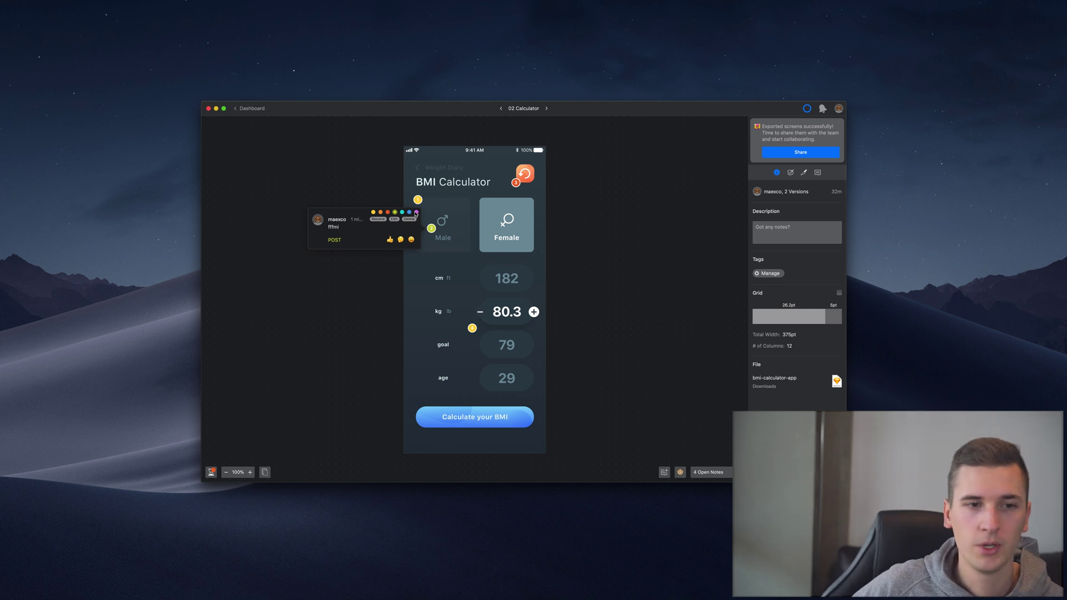
pyautogui.click(374, 228)
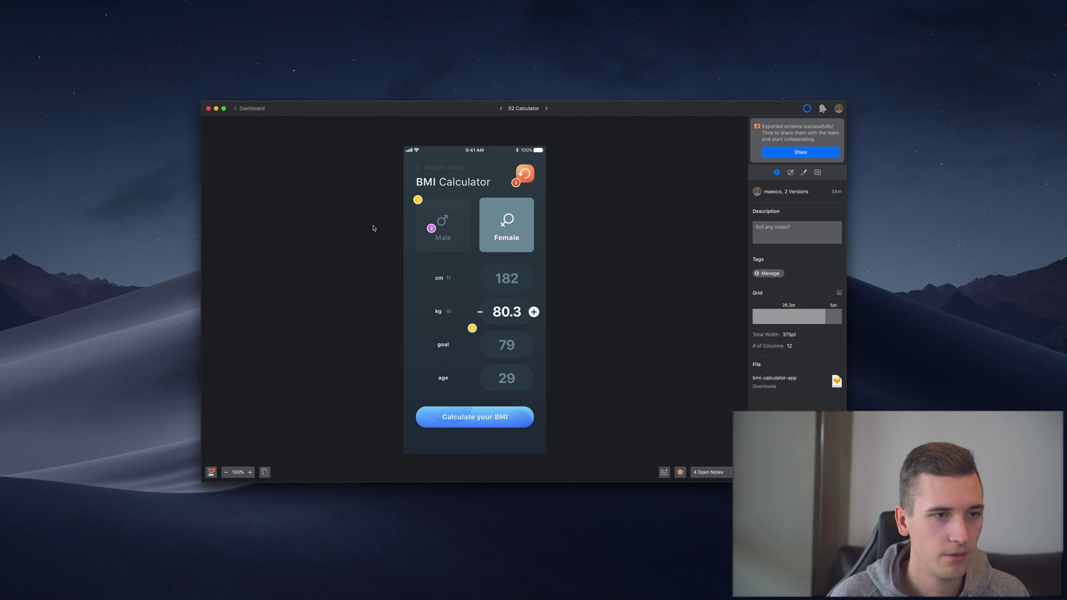
pyautogui.click(418, 200)
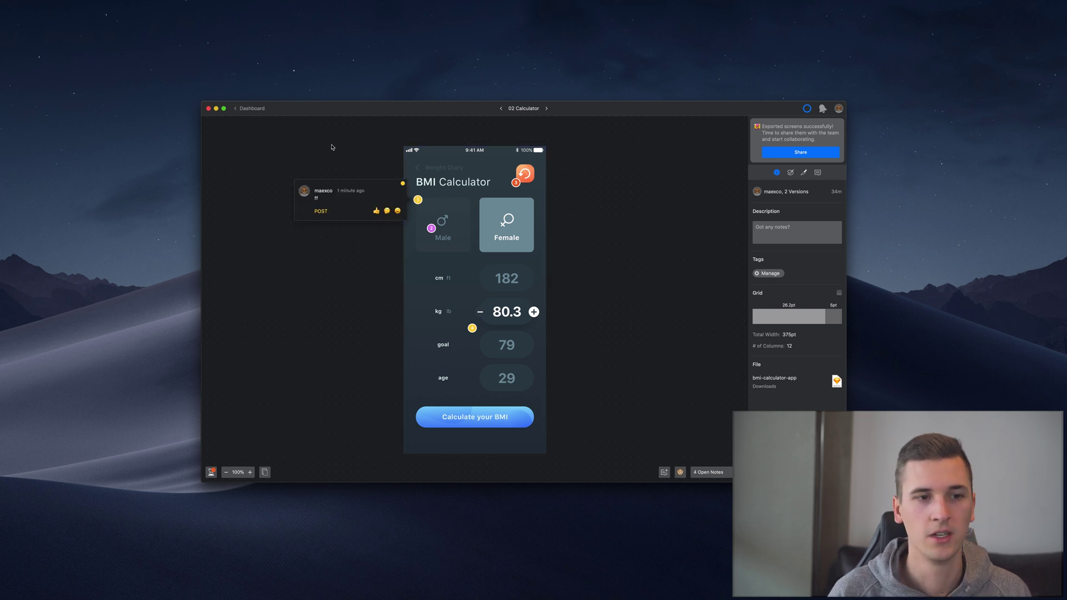
pyautogui.click(361, 134)
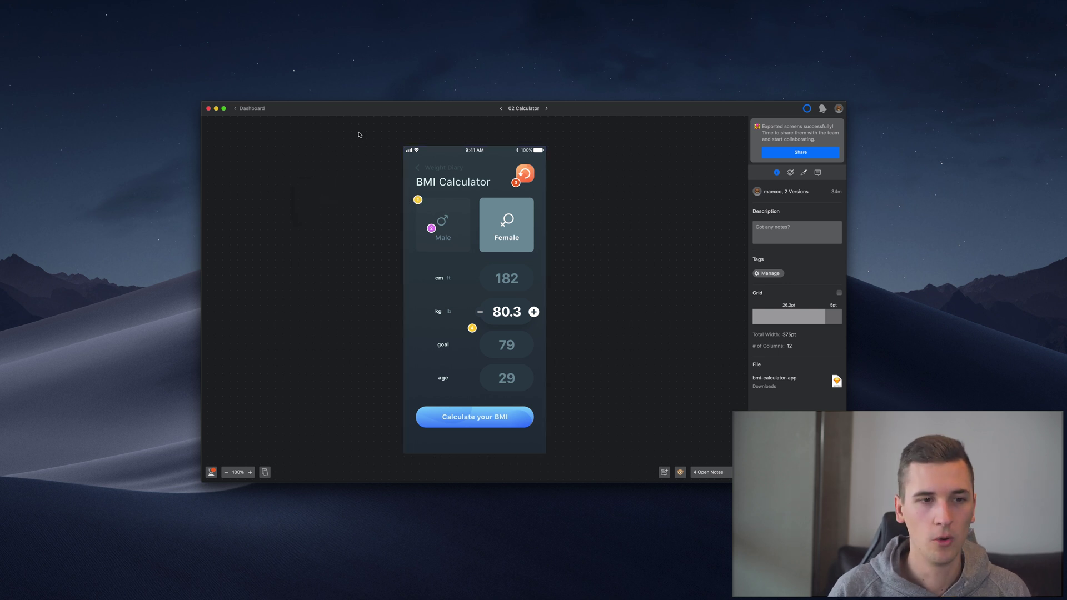
pyautogui.click(680, 473)
pyautogui.click(680, 473)
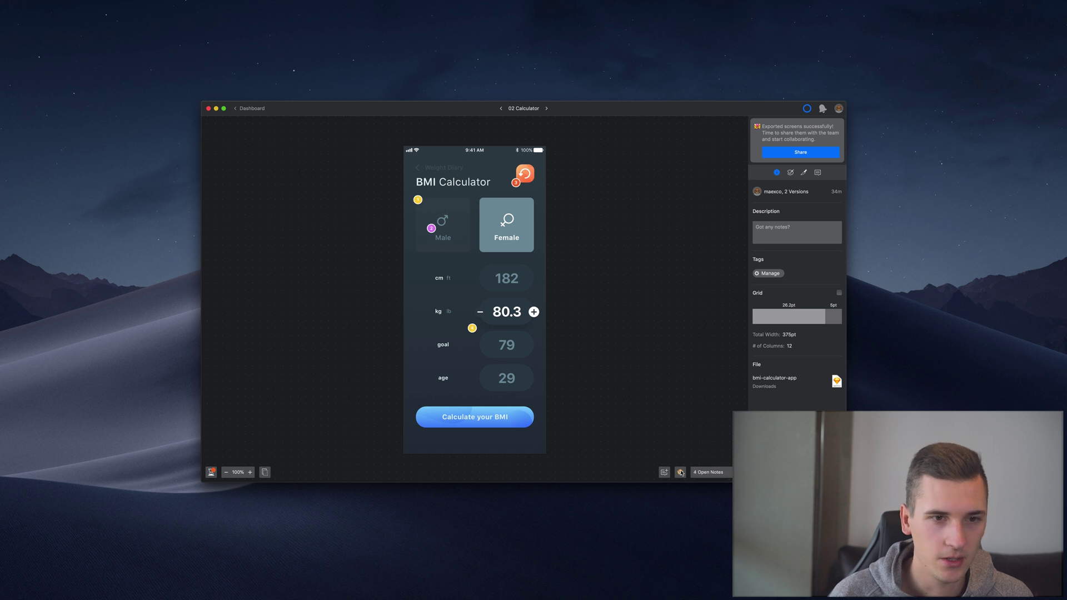
pyautogui.click(681, 474)
pyautogui.click(682, 474)
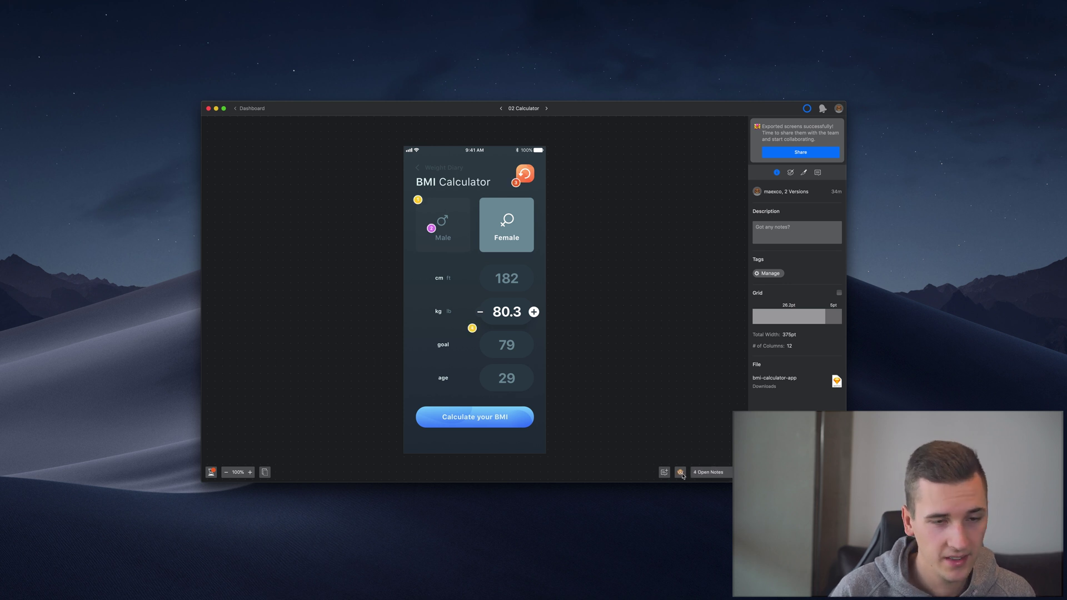
pyautogui.click(681, 474)
pyautogui.click(682, 474)
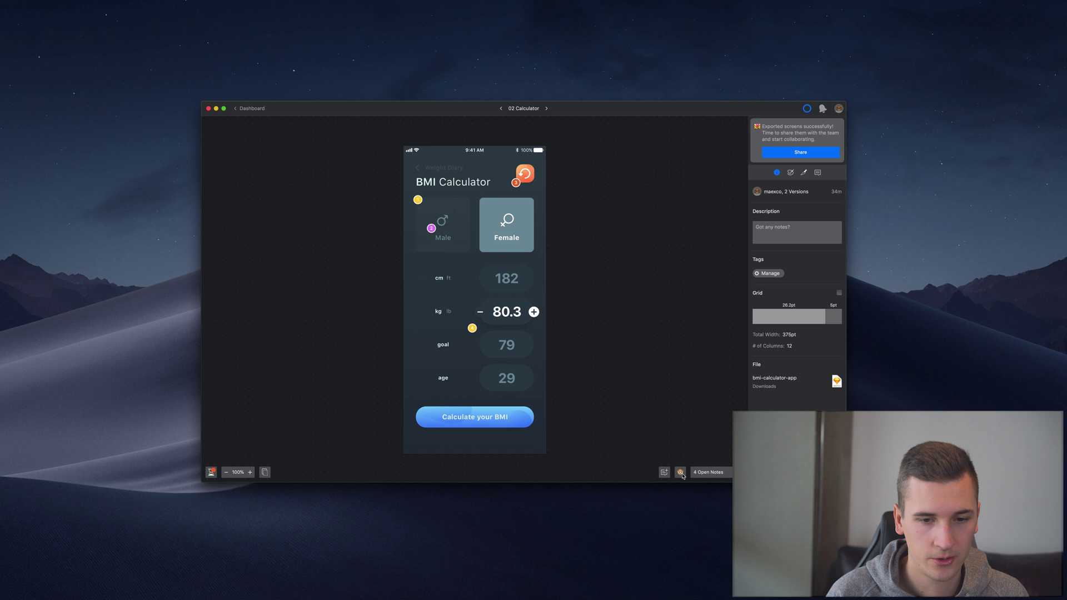
pyautogui.click(681, 473)
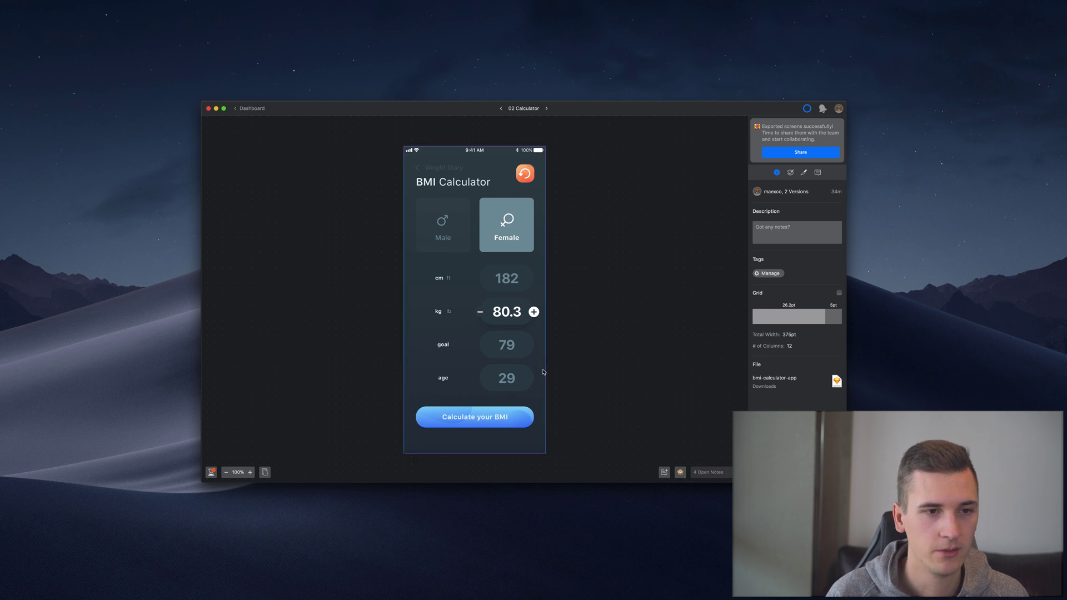
pyautogui.click(681, 473)
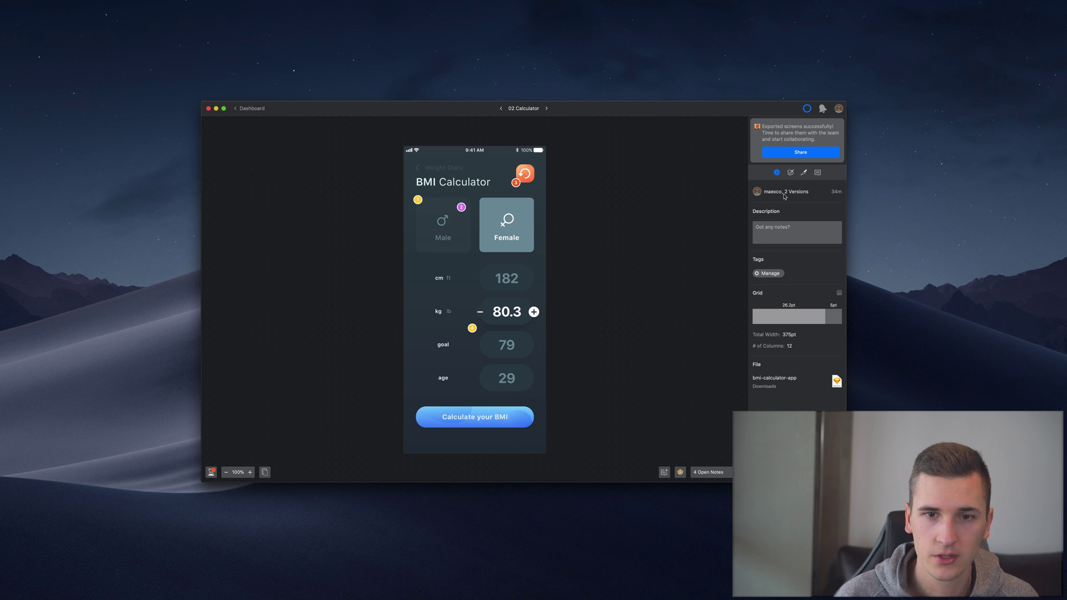
# Step: Browse the Colors and Assets tabs, then list the screen's four open notes
pyautogui.click(791, 173)
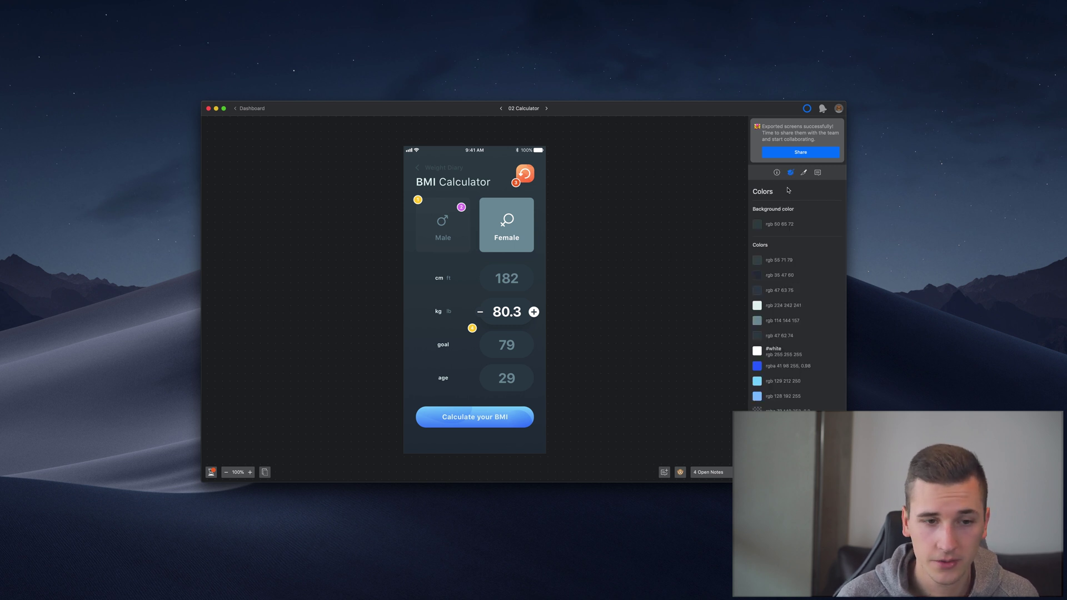
pyautogui.scroll(-2, 773, 317)
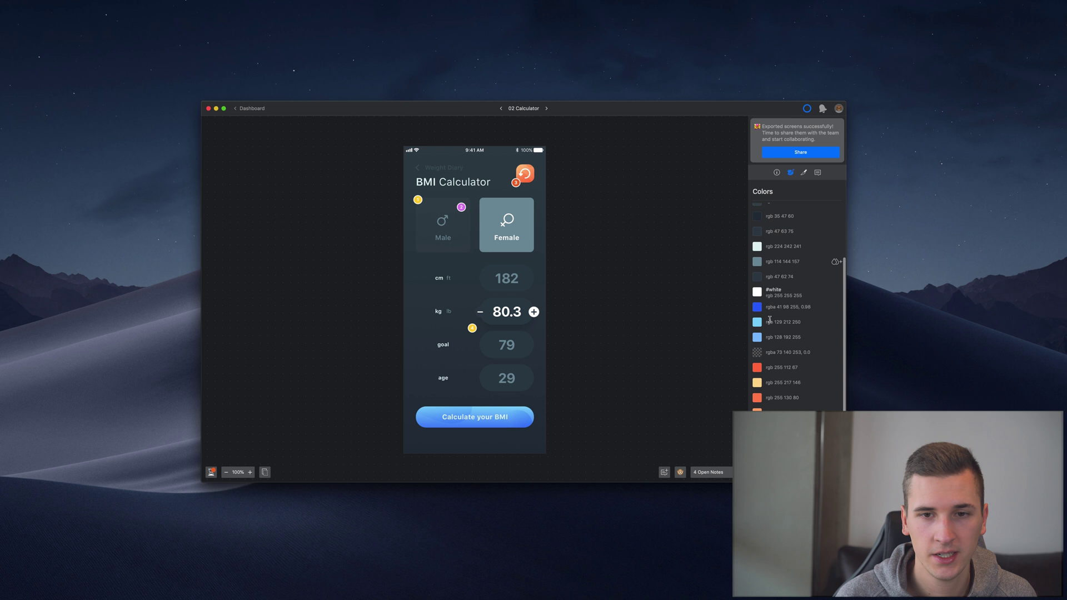
pyautogui.scroll(2, 770, 320)
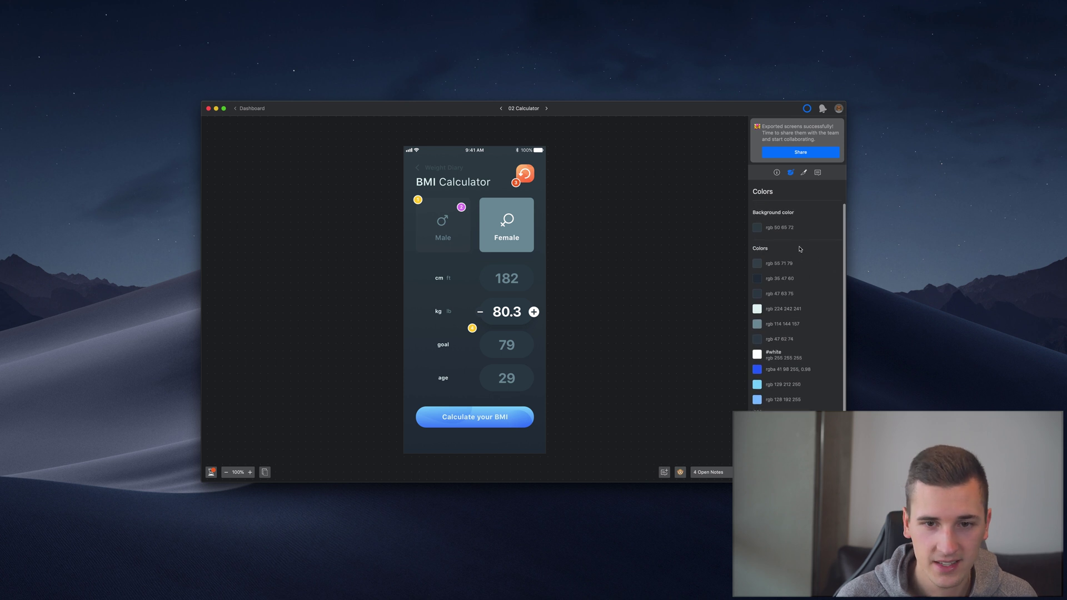
pyautogui.click(804, 173)
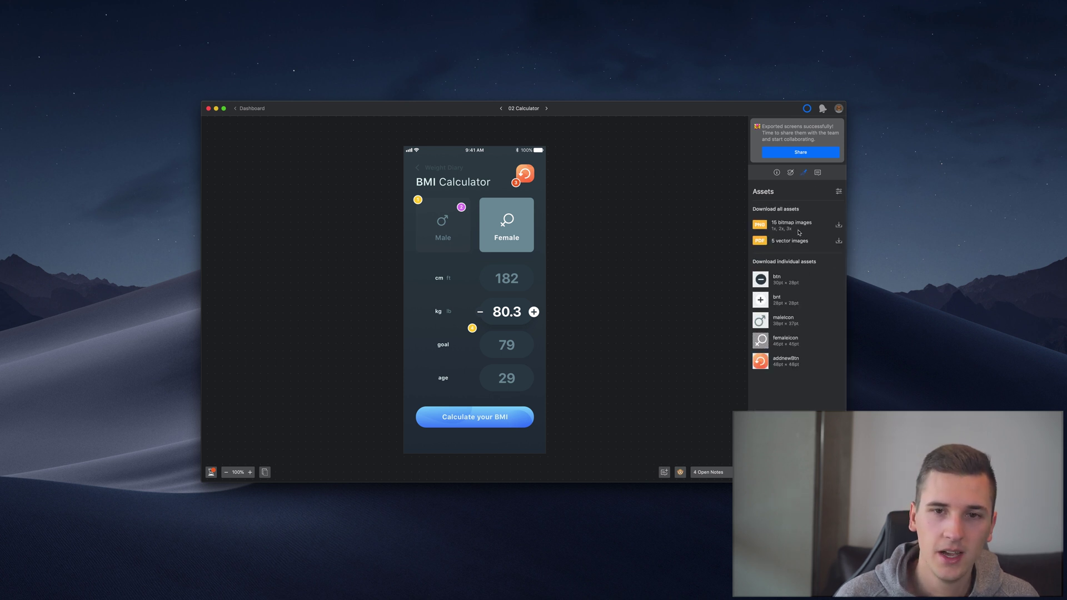
pyautogui.click(818, 173)
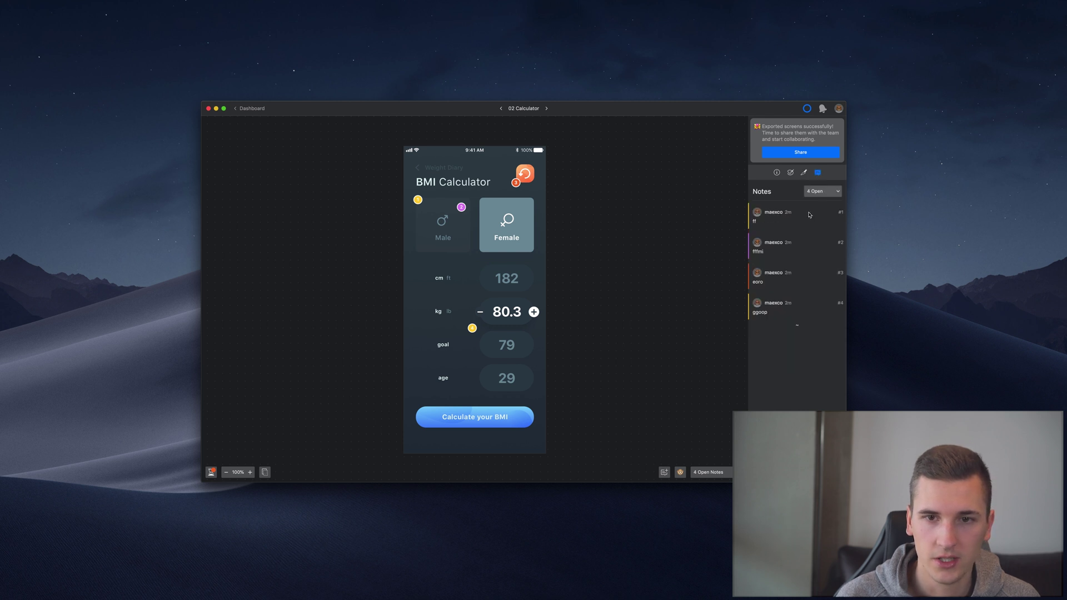
pyautogui.click(817, 192)
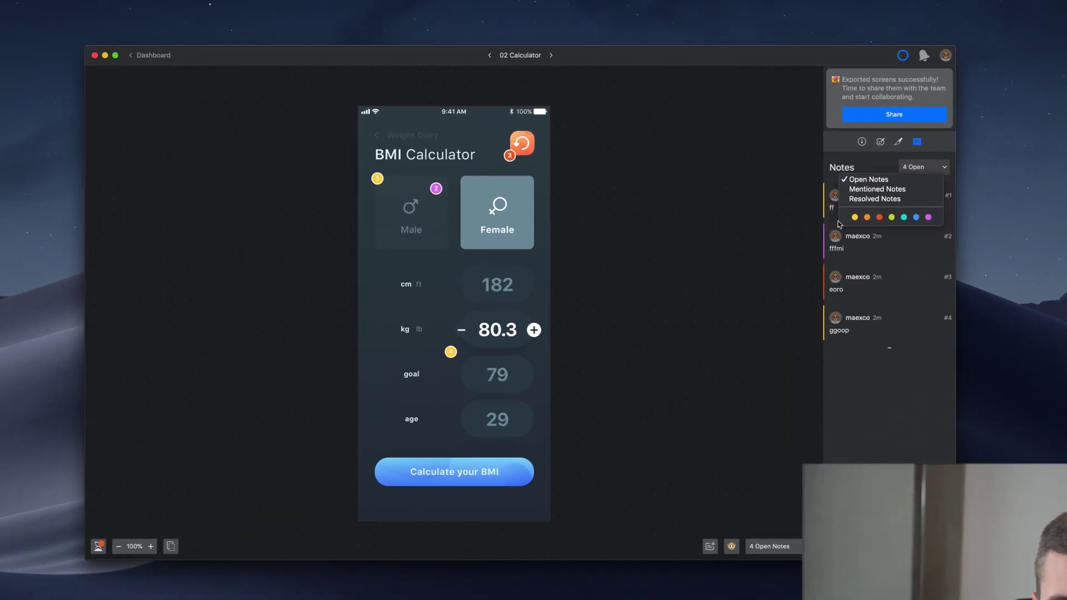
pyautogui.click(925, 165)
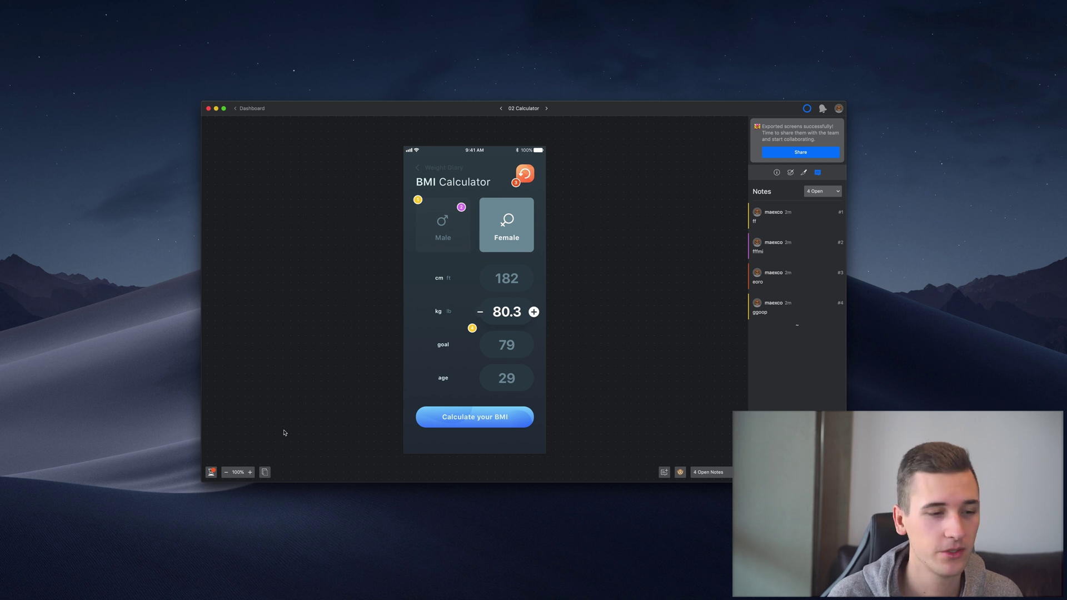
# Step: Pop out a floating BMI Calculator preview and arrange it beside the main window
pyautogui.click(265, 471)
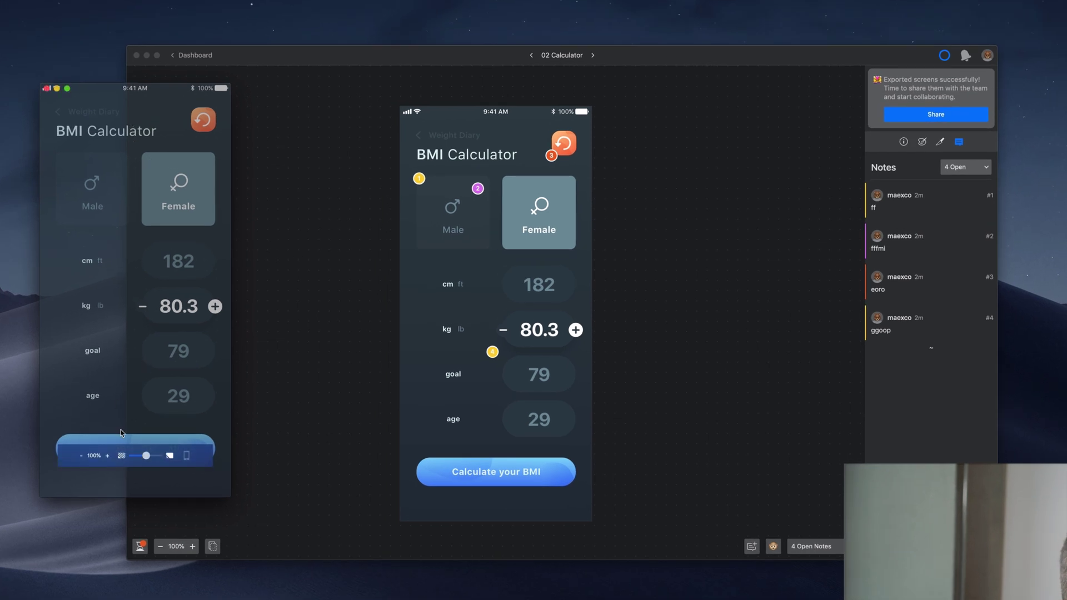
pyautogui.moveTo(99, 99); pyautogui.dragTo(226, 132)
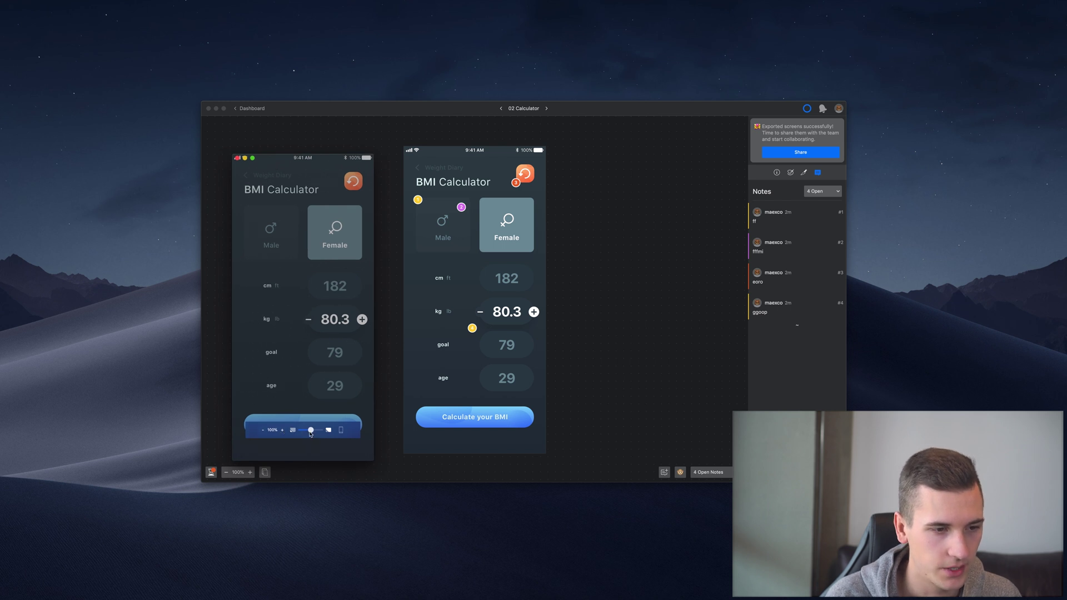
pyautogui.moveTo(311, 430); pyautogui.dragTo(316, 432)
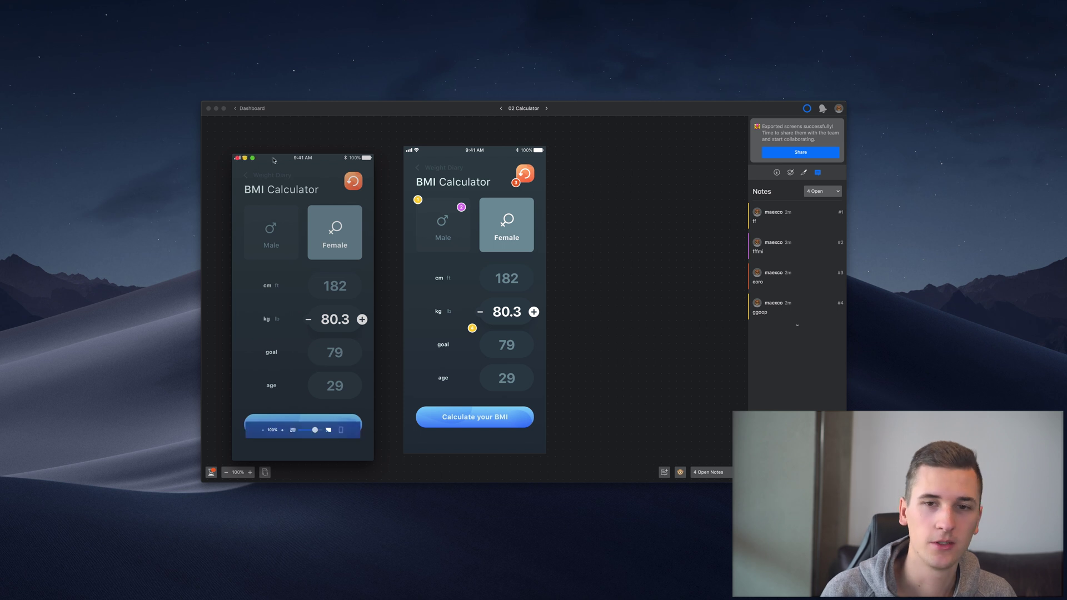
pyautogui.moveTo(274, 161); pyautogui.dragTo(916, 145)
pyautogui.moveTo(528, 115); pyautogui.dragTo(361, 118)
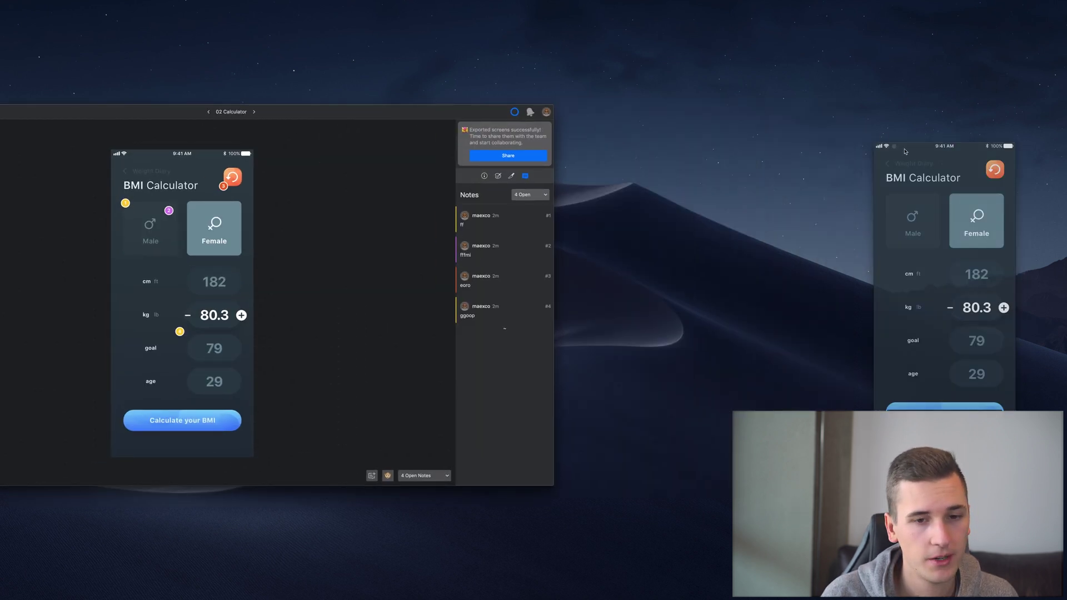
pyautogui.moveTo(905, 151); pyautogui.dragTo(657, 148)
# Step: Lower the floating preview's opacity so the canvas shows through
pyautogui.moveTo(667, 290)
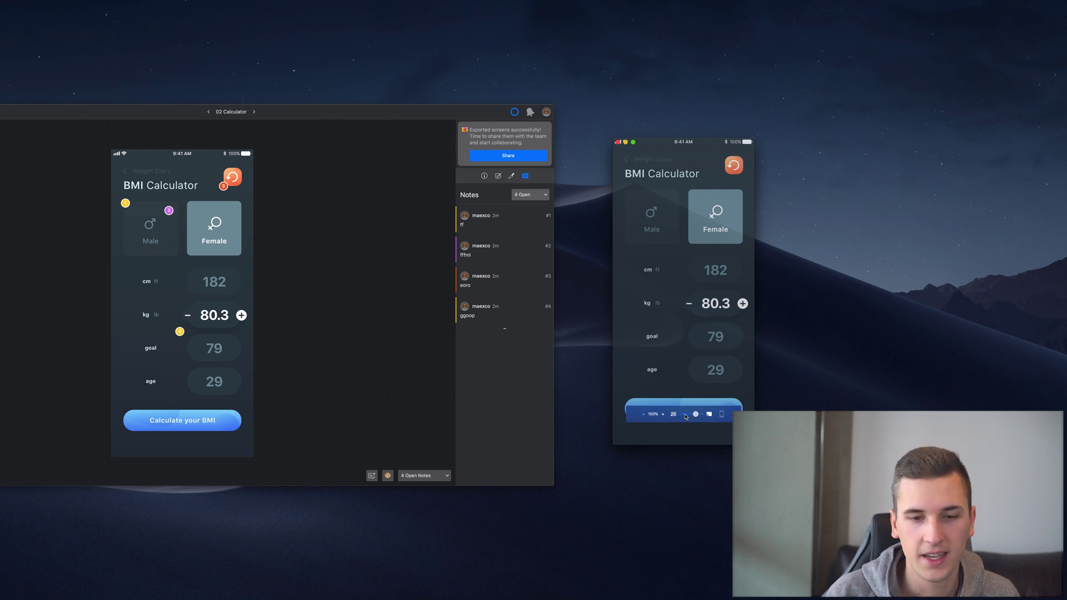
pyautogui.moveTo(686, 416)
pyautogui.mouseDown()
pyautogui.moveTo(699, 415)
pyautogui.moveTo(691, 416)
pyautogui.mouseUp()
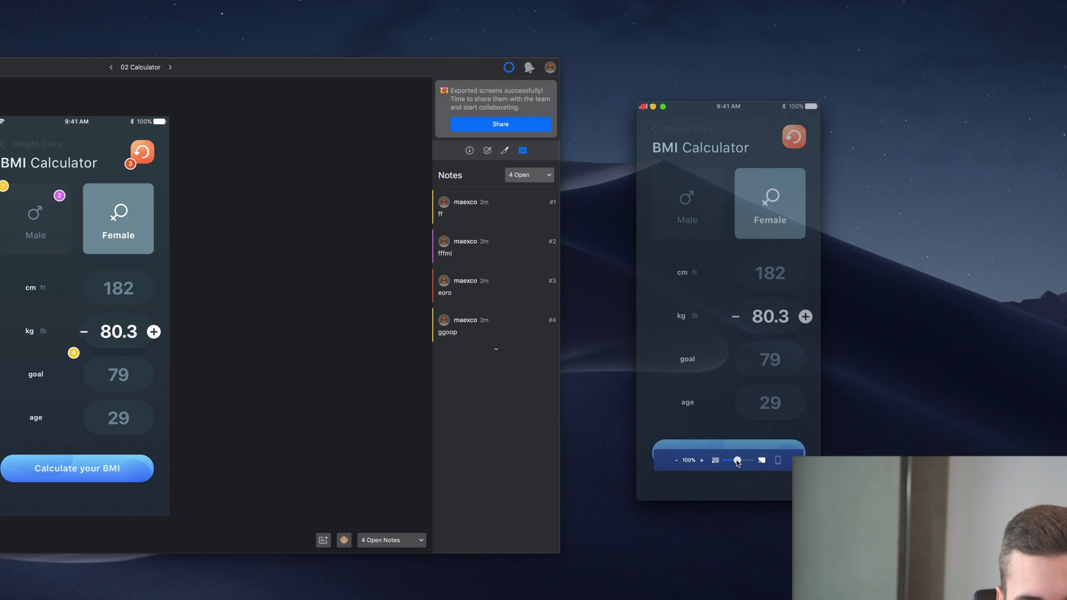
pyautogui.moveTo(738, 462); pyautogui.dragTo(740, 462)
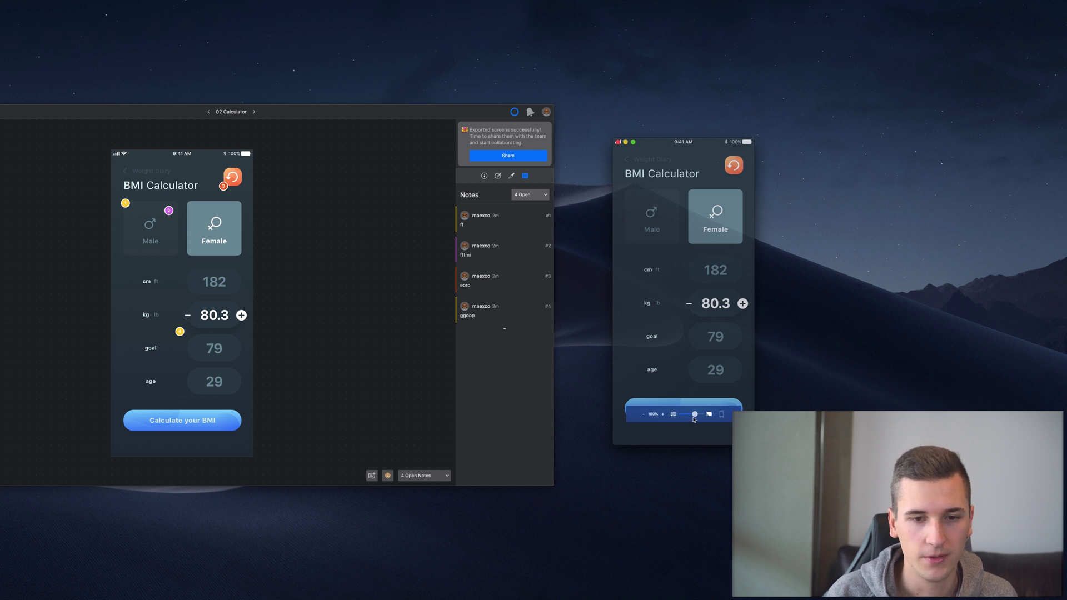
pyautogui.moveTo(694, 416); pyautogui.dragTo(690, 418)
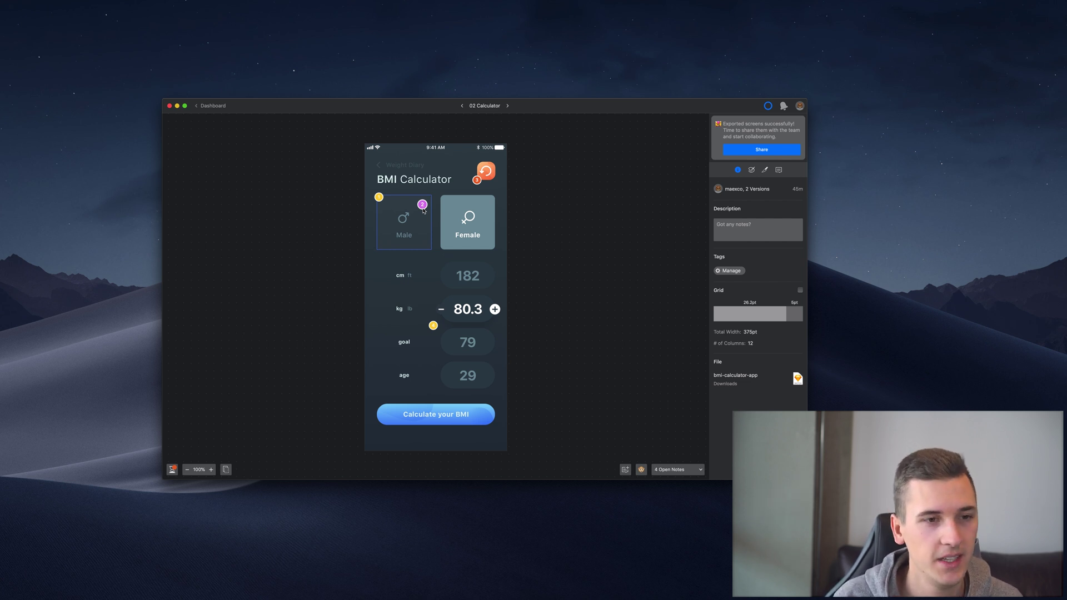
# Step: Post the reply "you're right" under the fffmi note on the Male card
pyautogui.click(423, 205)
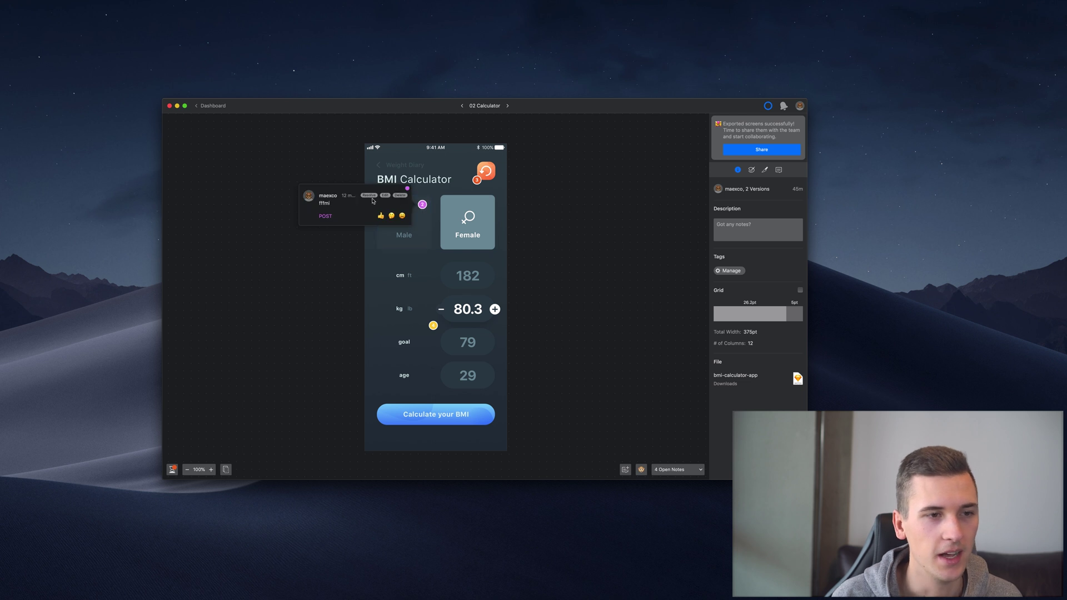
pyautogui.click(347, 219)
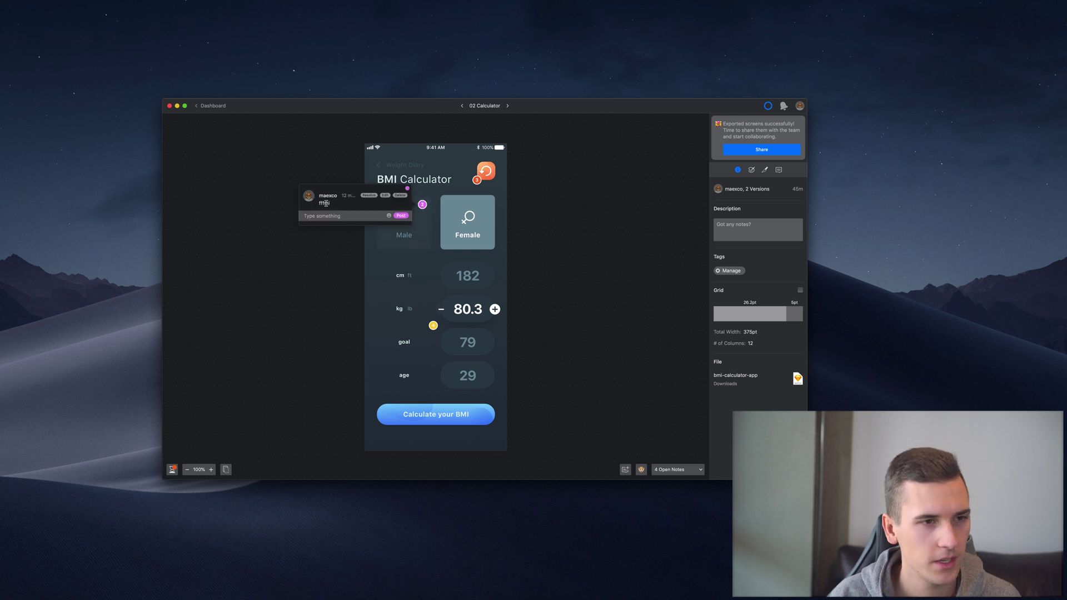
pyautogui.moveTo(380, 200)
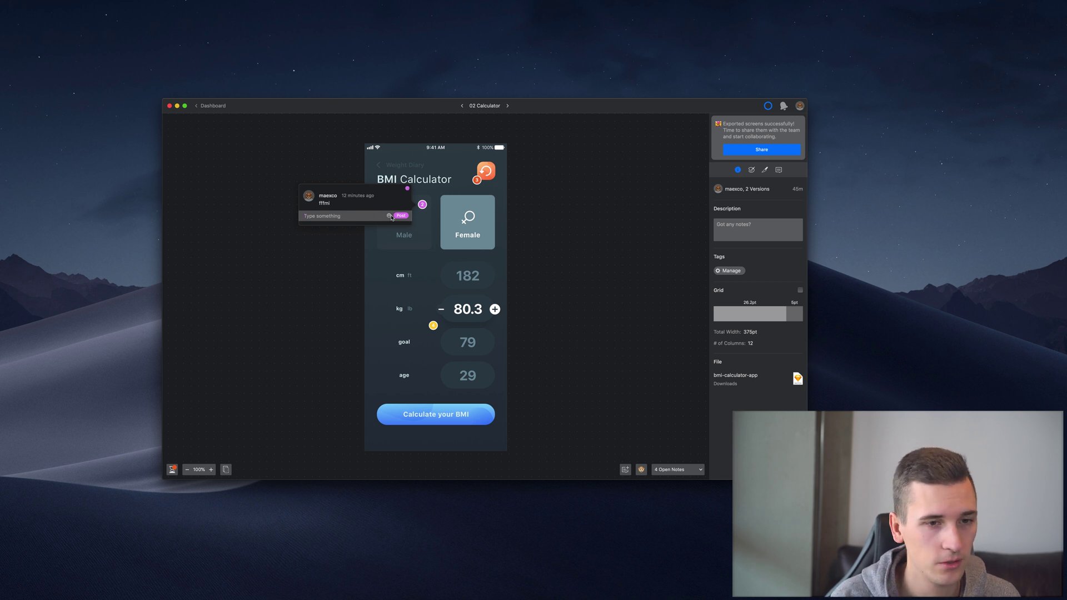
pyautogui.click(390, 216)
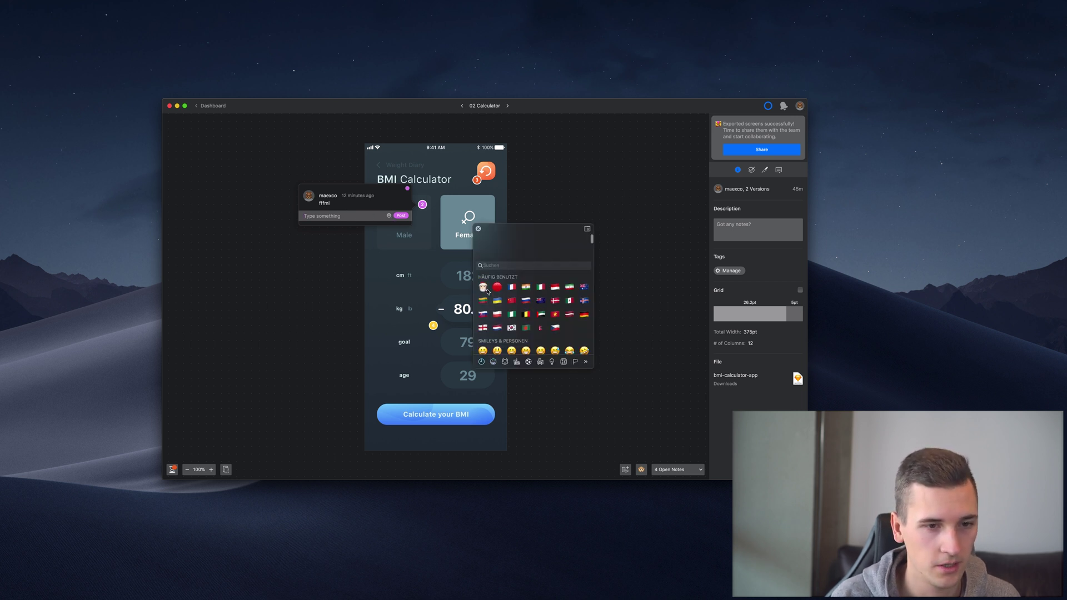
pyautogui.click(478, 229)
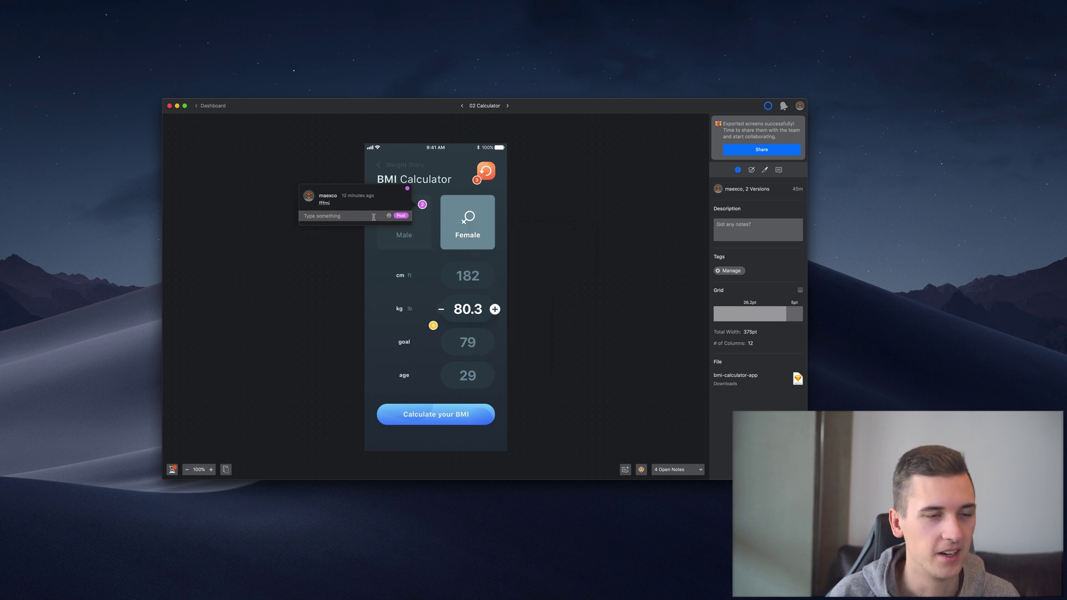
pyautogui.write('you')
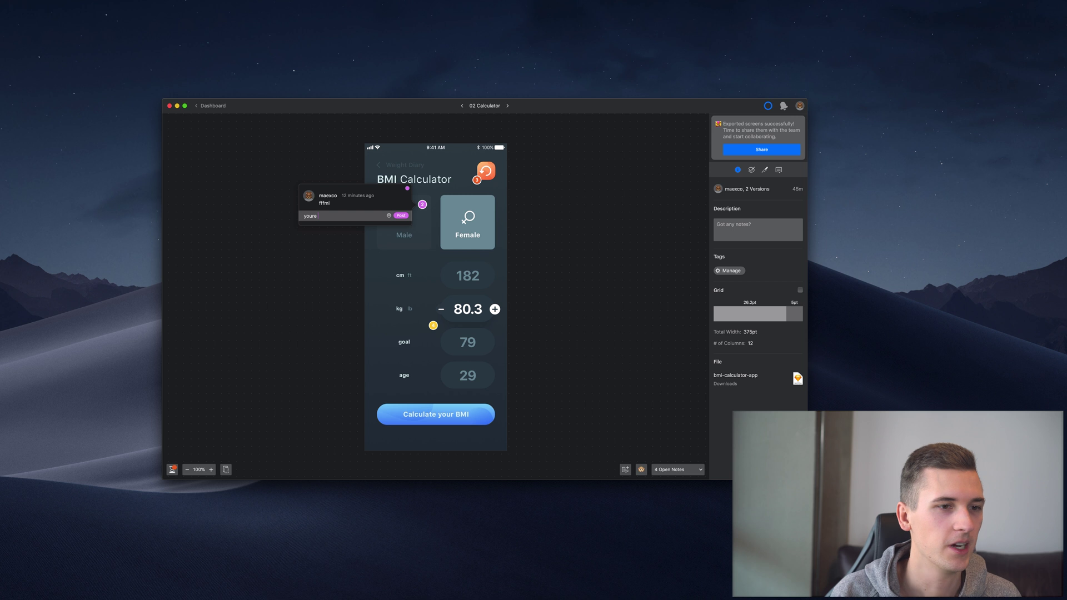
pyautogui.write("'re rigth")
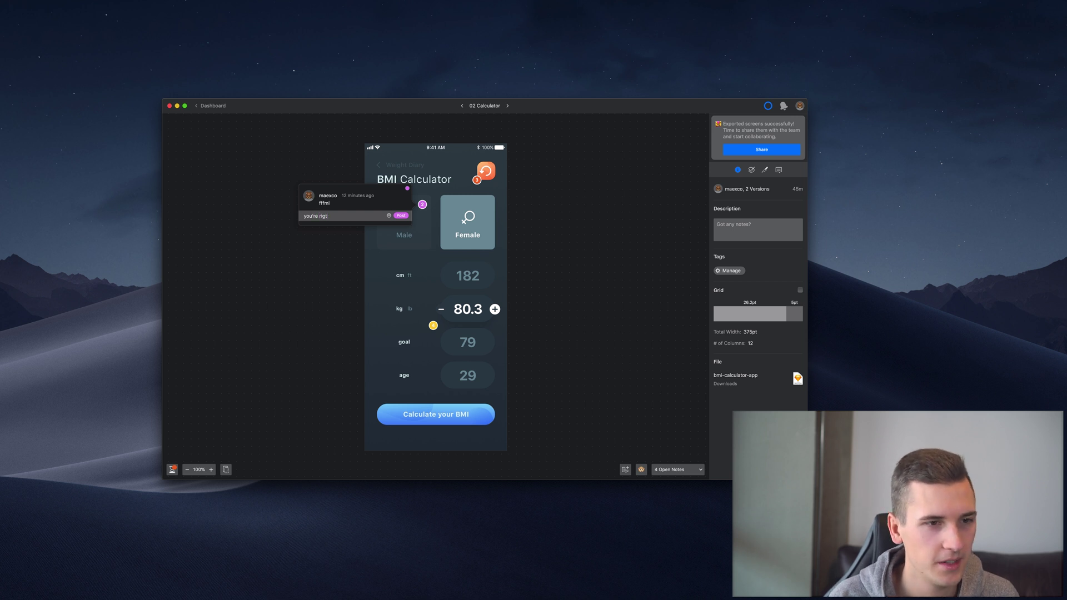
pyautogui.press('BackSpace')
pyautogui.write('ht')
pyautogui.click(399, 215)
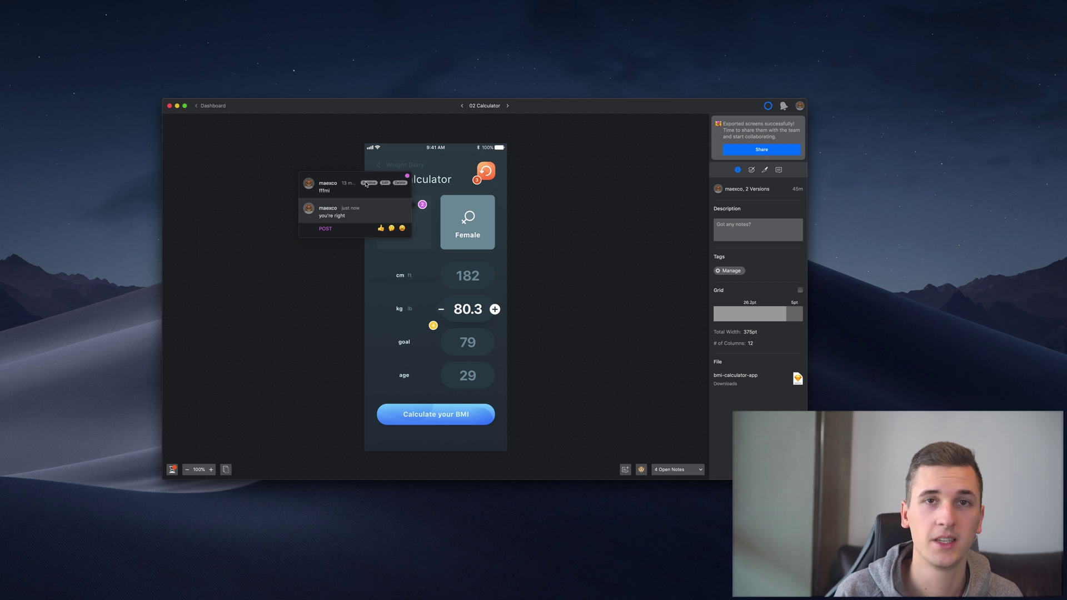
# Step: Resolve the fffmi note and delete the ff note
pyautogui.click(366, 184)
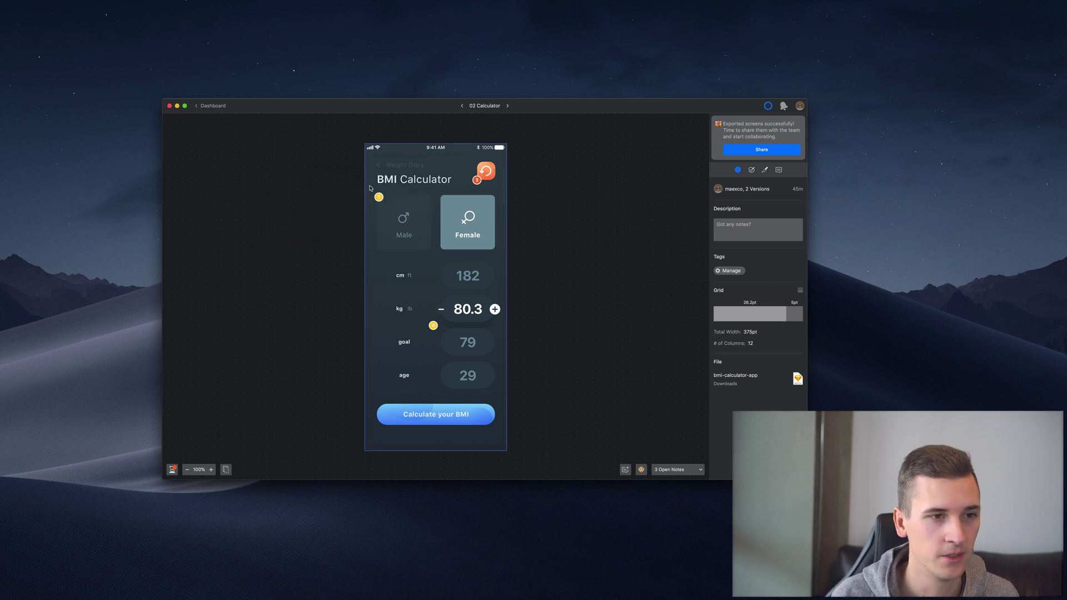
pyautogui.click(379, 197)
pyautogui.click(357, 189)
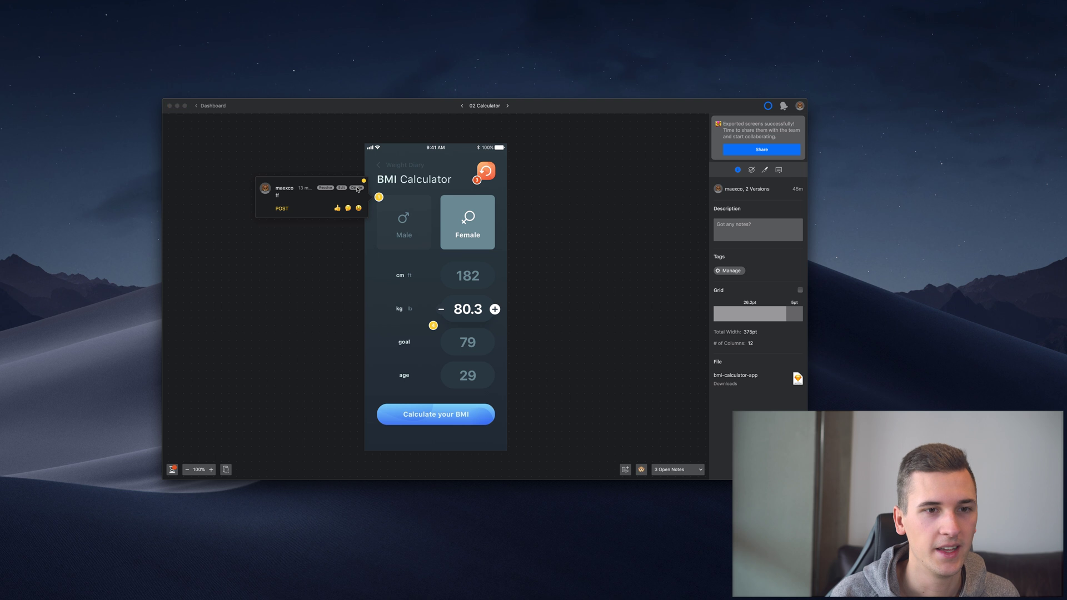
pyautogui.click(584, 176)
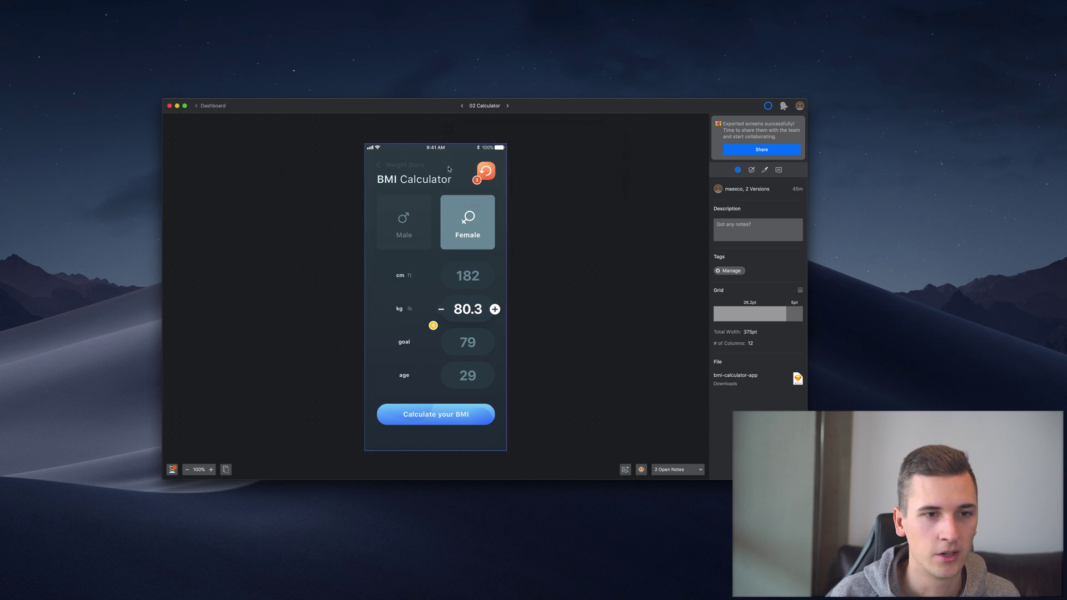
# Step: Move the red eoro note's marker onto the Female card
pyautogui.click(477, 179)
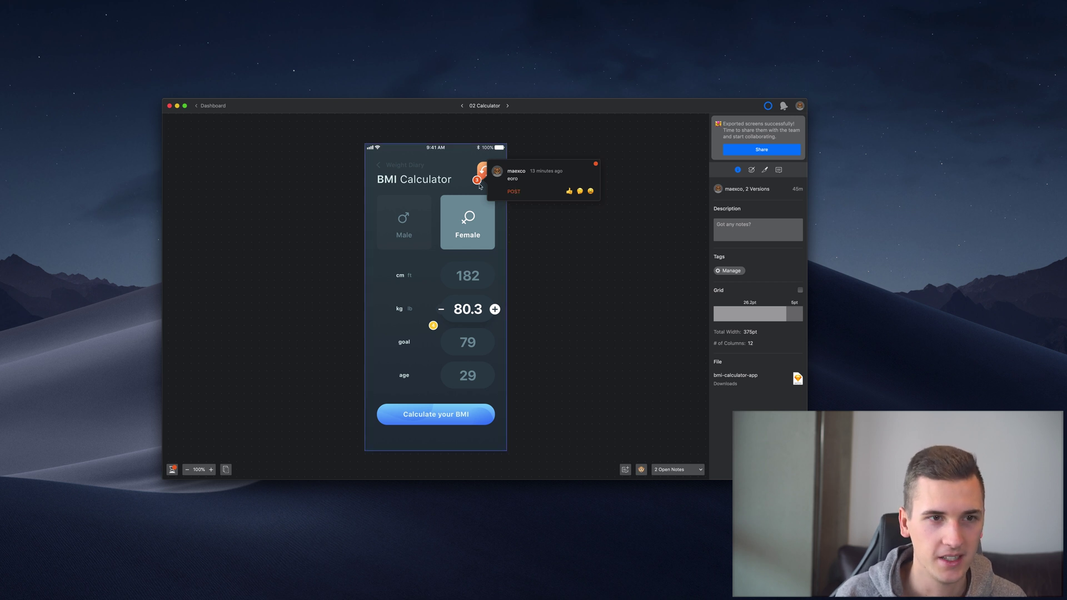
pyautogui.click(562, 149)
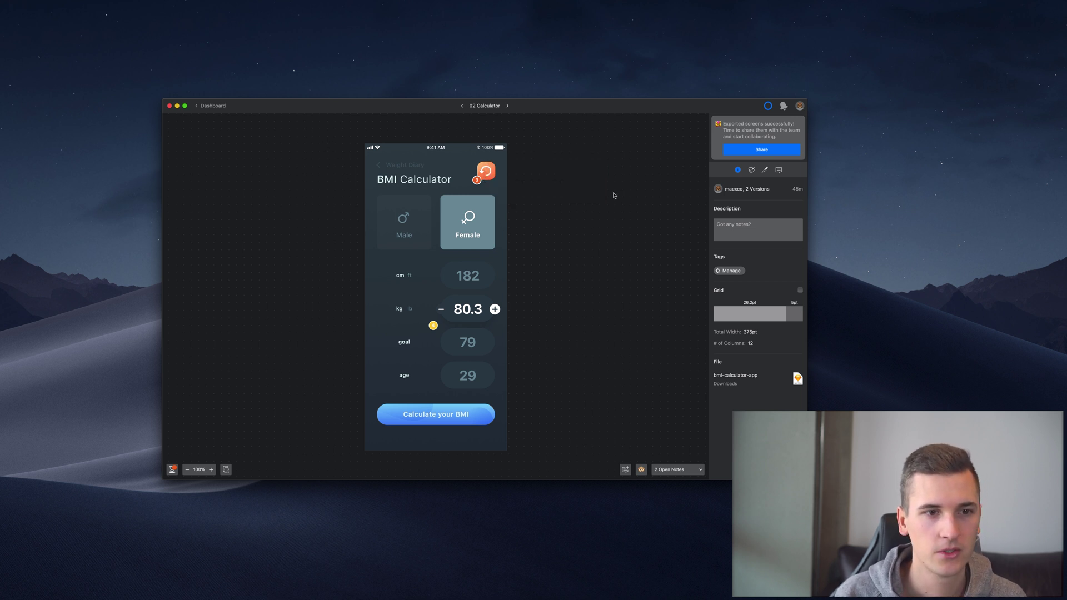
pyautogui.moveTo(477, 179); pyautogui.dragTo(492, 205)
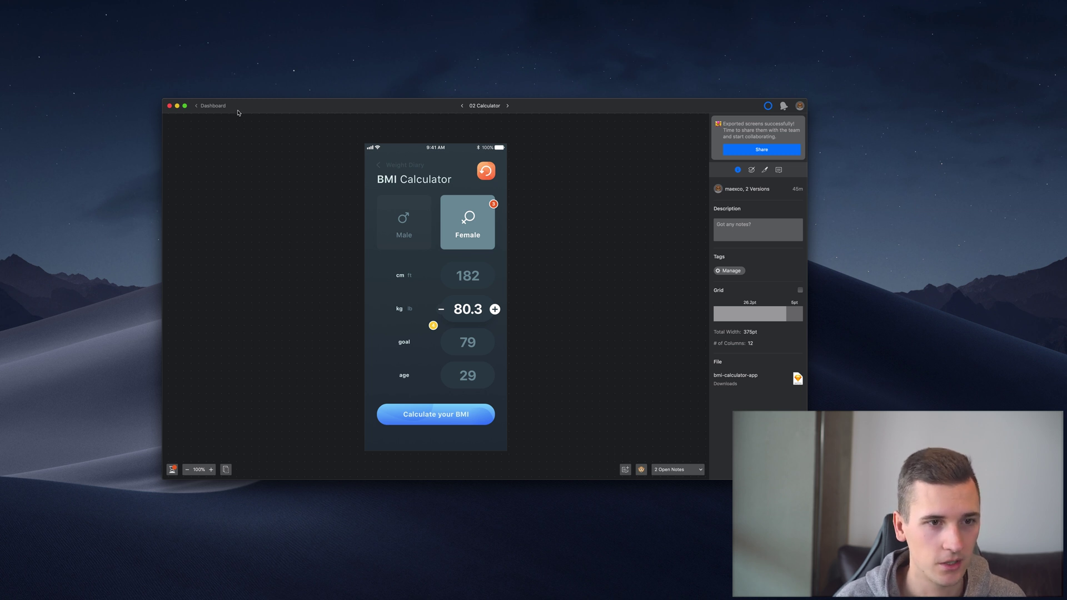
# Step: Open the 03 Weight Diary screen and inspect its + button: three PNG bitmaps, one PDF vector
pyautogui.click(213, 106)
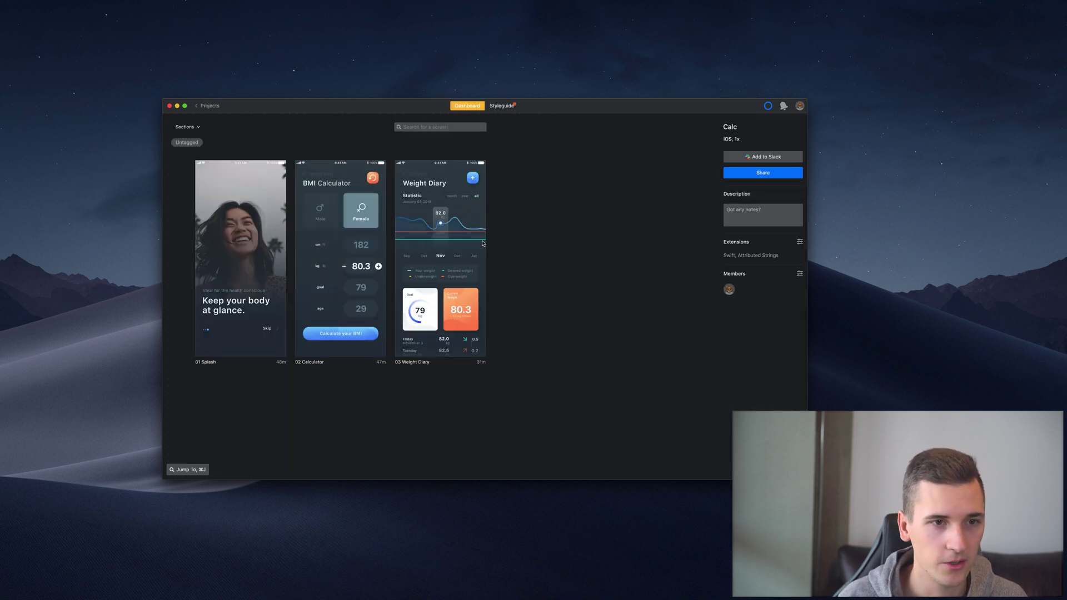
pyautogui.doubleClick(428, 189)
pyautogui.press('Left')
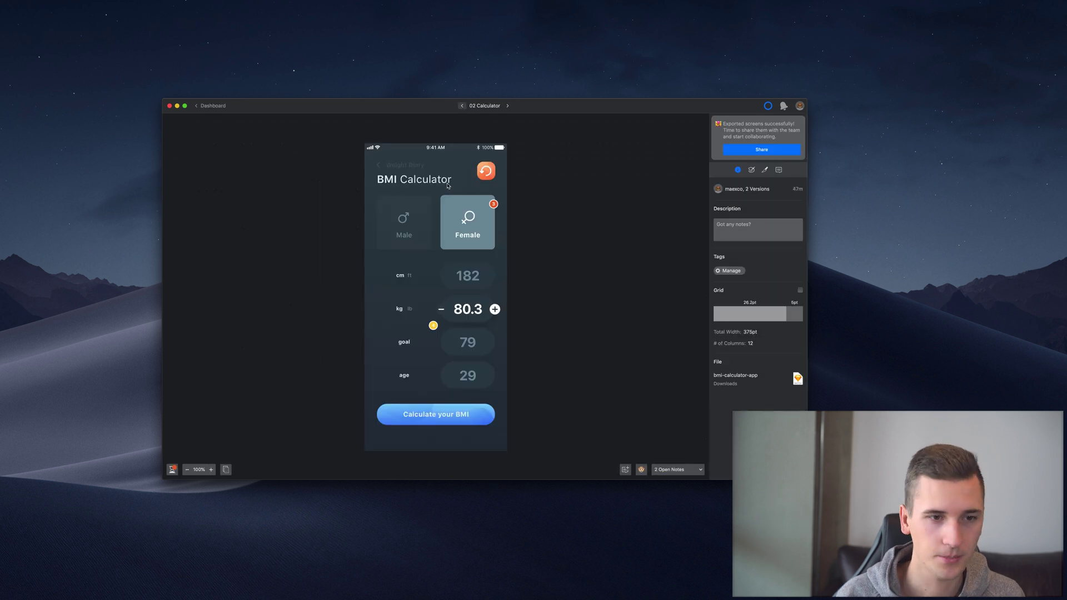
pyautogui.press('Left')
pyautogui.press('Right')
pyautogui.press('Right')
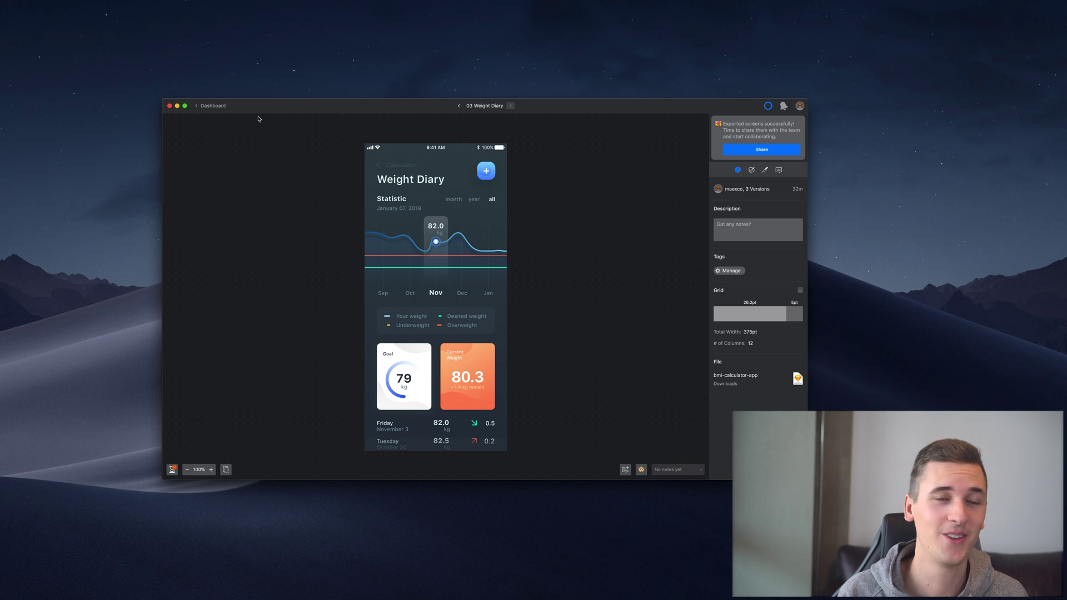
pyautogui.click(486, 170)
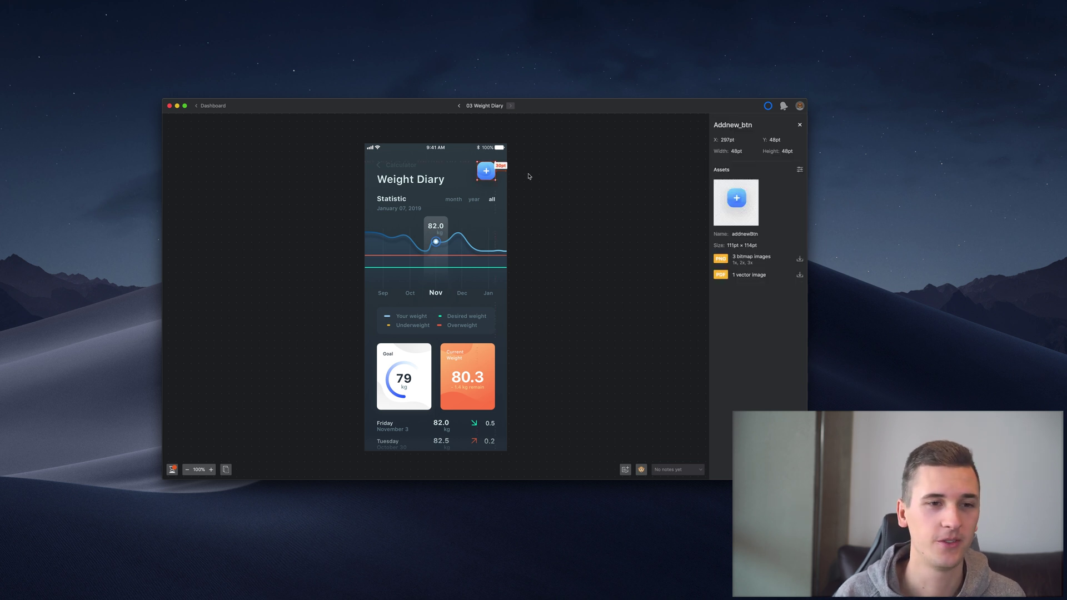